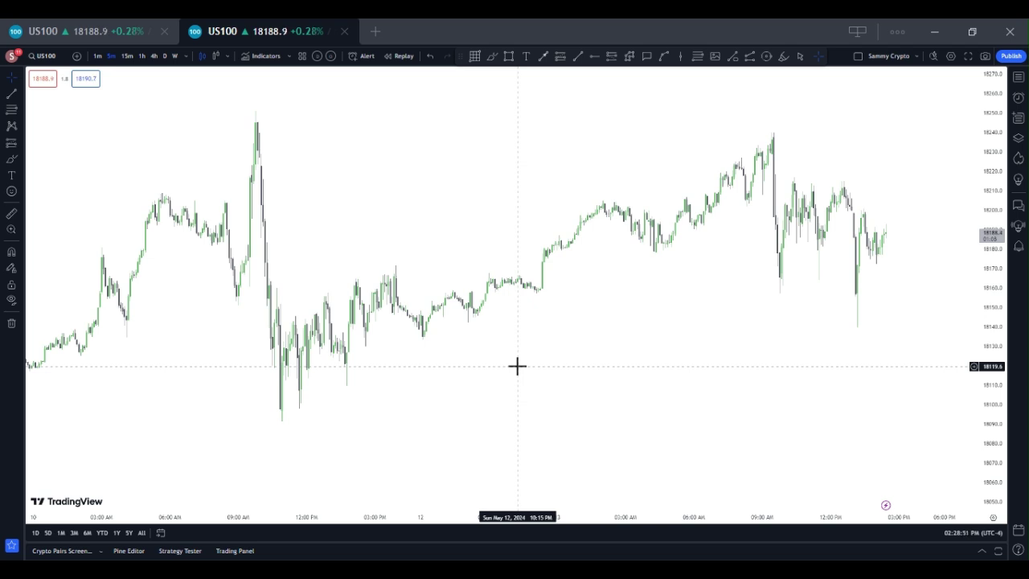
- Examine the recent US100 price history on the 5-minute chart back to late April 2024
scroll(517, 365, down, 3)
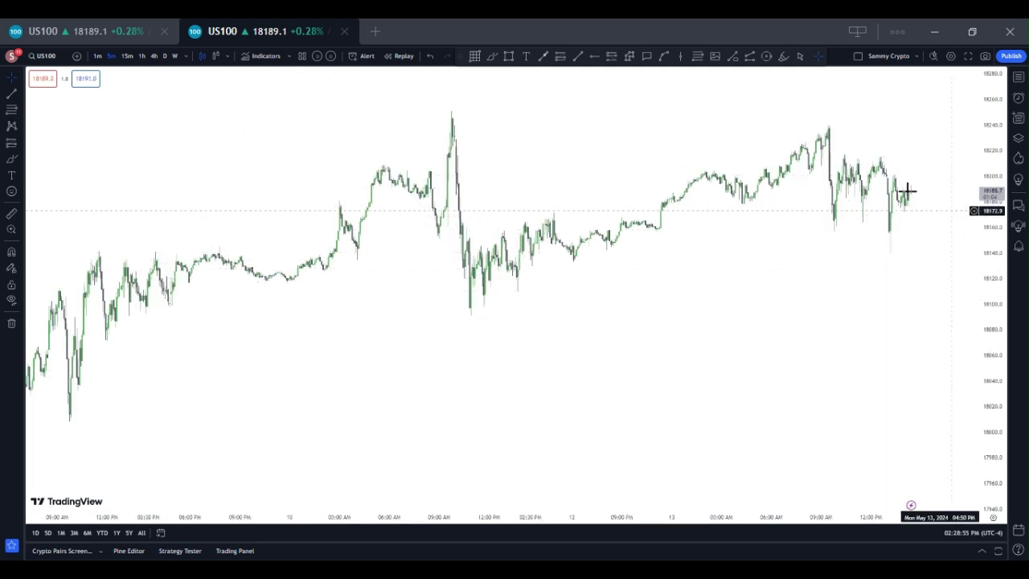
scroll(923, 255, up, 2)
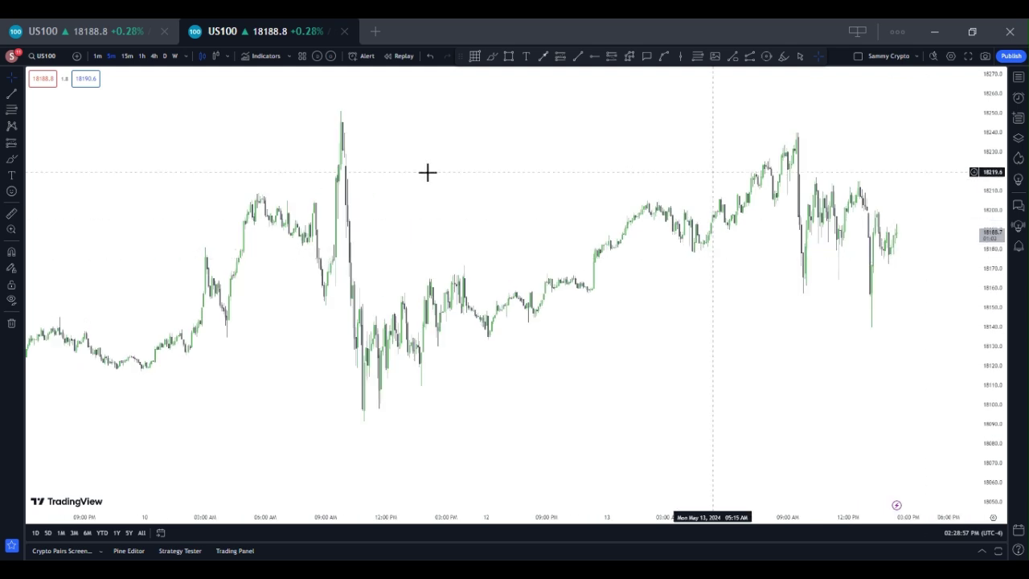
scroll(200, 285, down, 3)
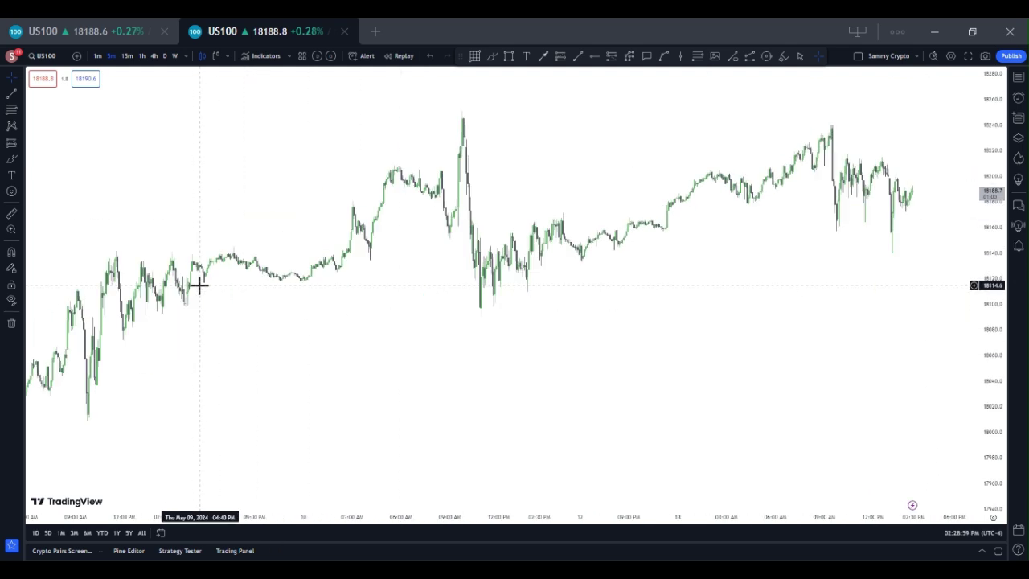
scroll(200, 284, down, 3)
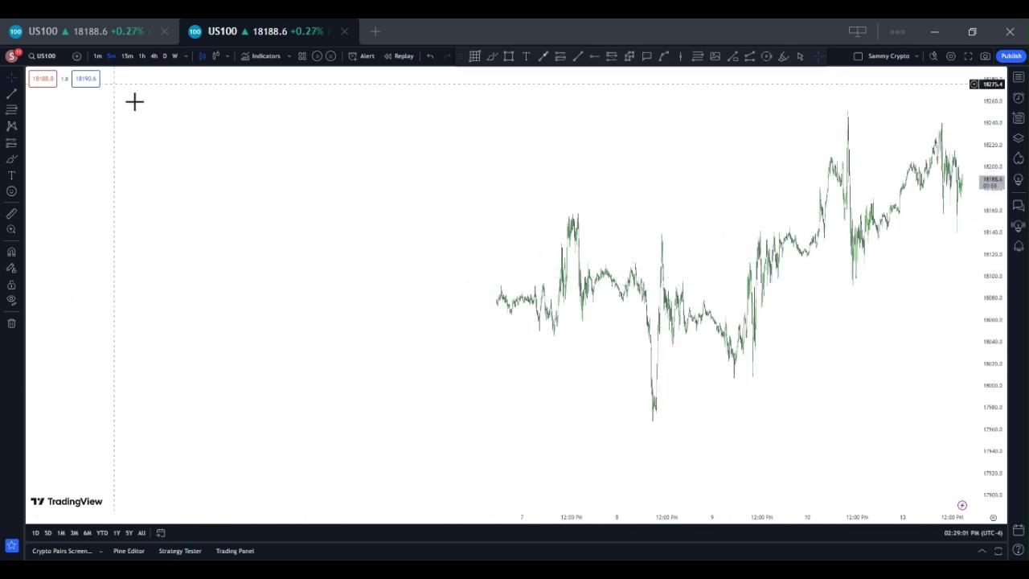
scroll(338, 215, down, 2)
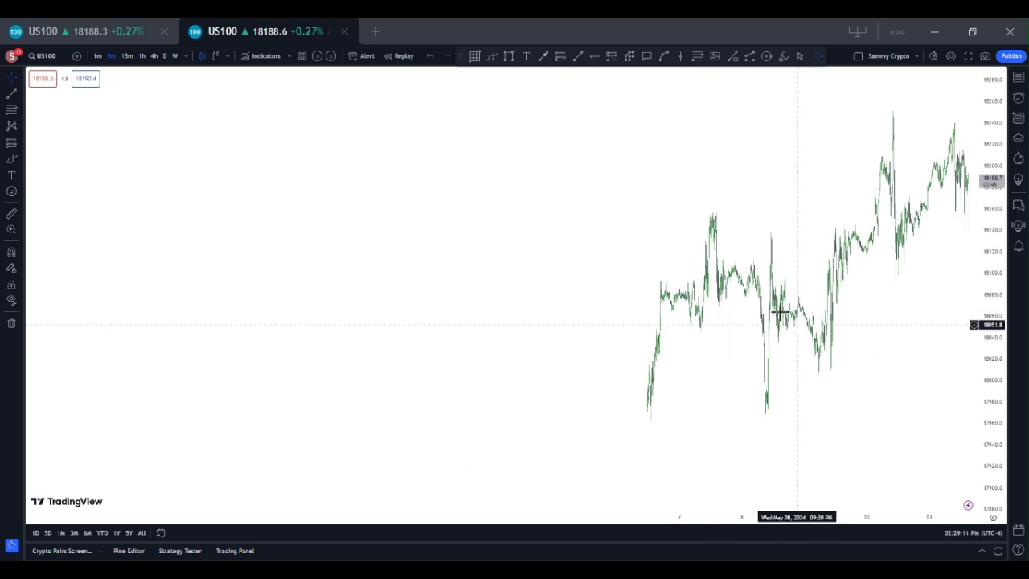
scroll(523, 414, up, 2)
scroll(522, 414, down, 1)
scroll(709, 292, down, 3)
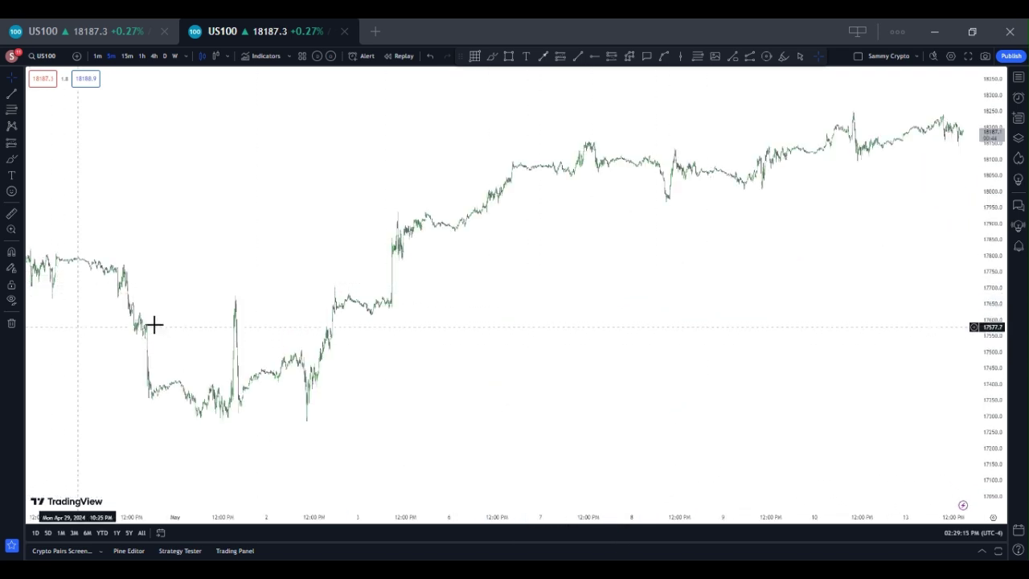
scroll(187, 328, down, 1)
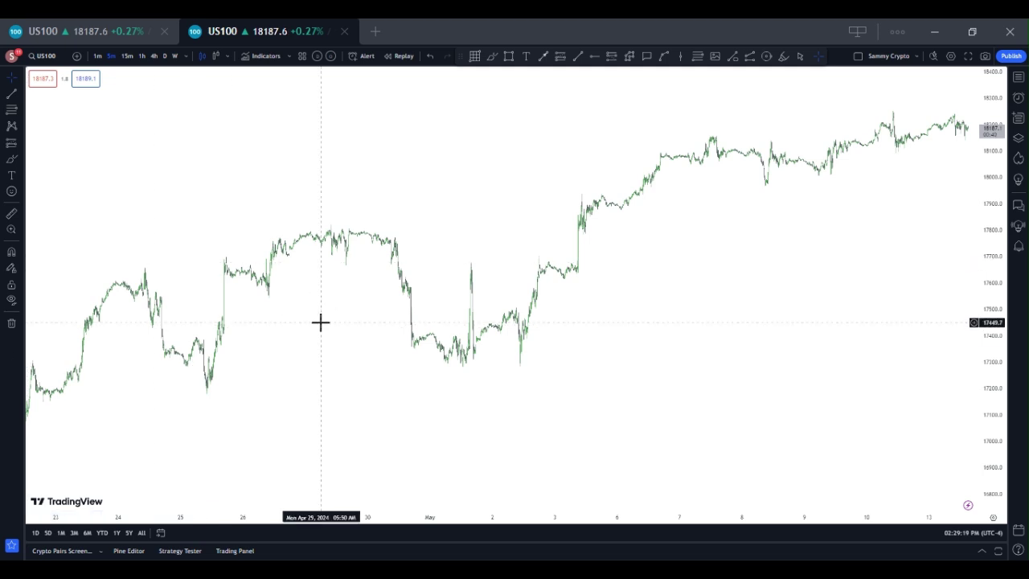
- Look back through the older US100 5-minute history to the earliest available bars and inspect the mid-April 2024 candles
drag(318, 413, 700, 409)
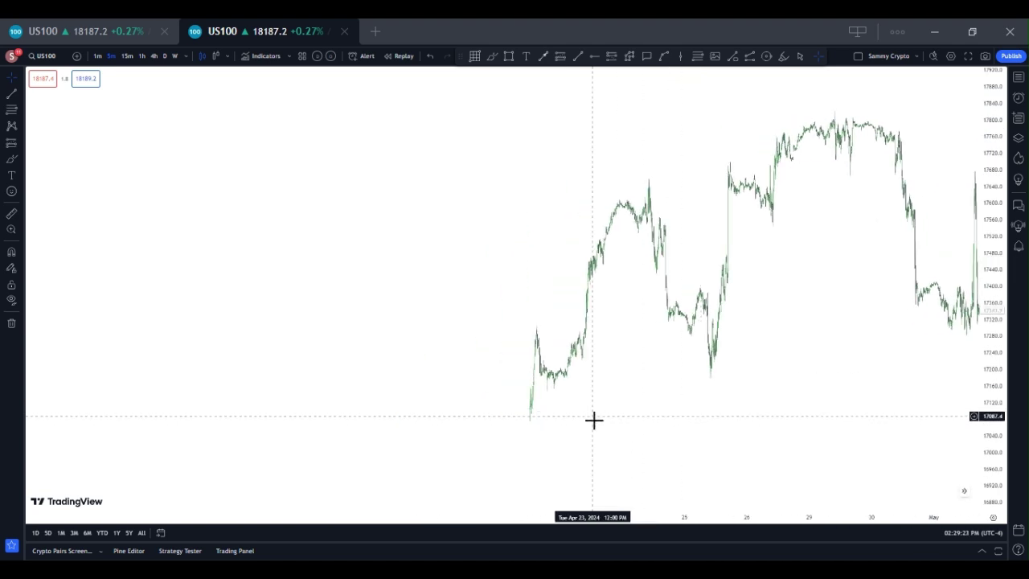
scroll(616, 424, up, 4)
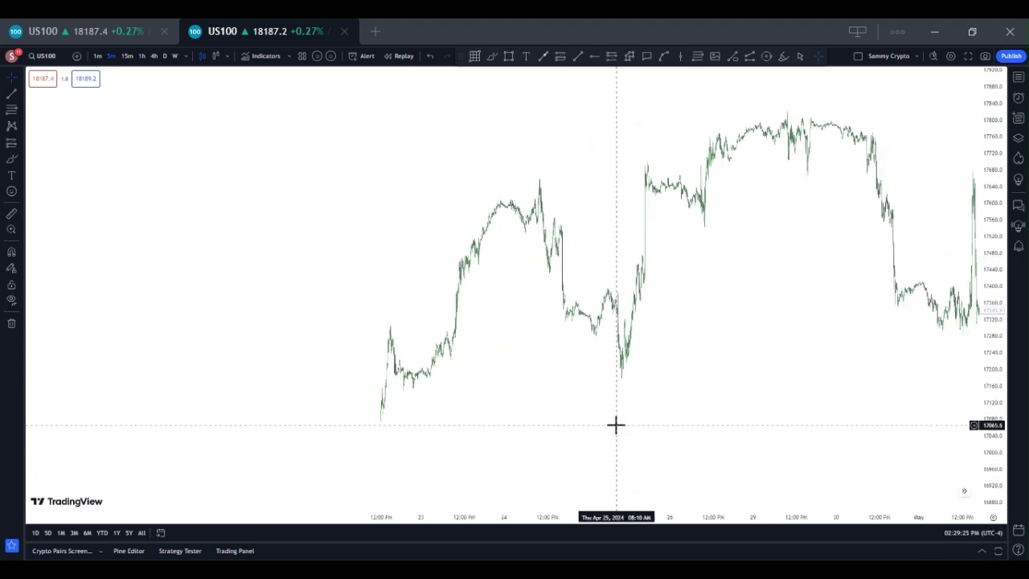
drag(294, 441, 698, 437)
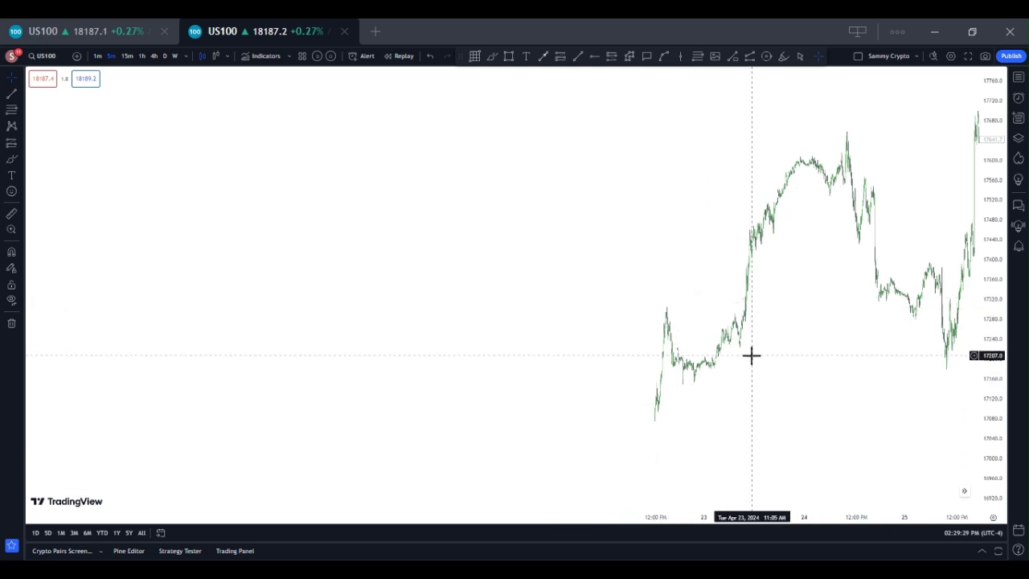
drag(841, 324, 263, 326)
drag(381, 329, 774, 329)
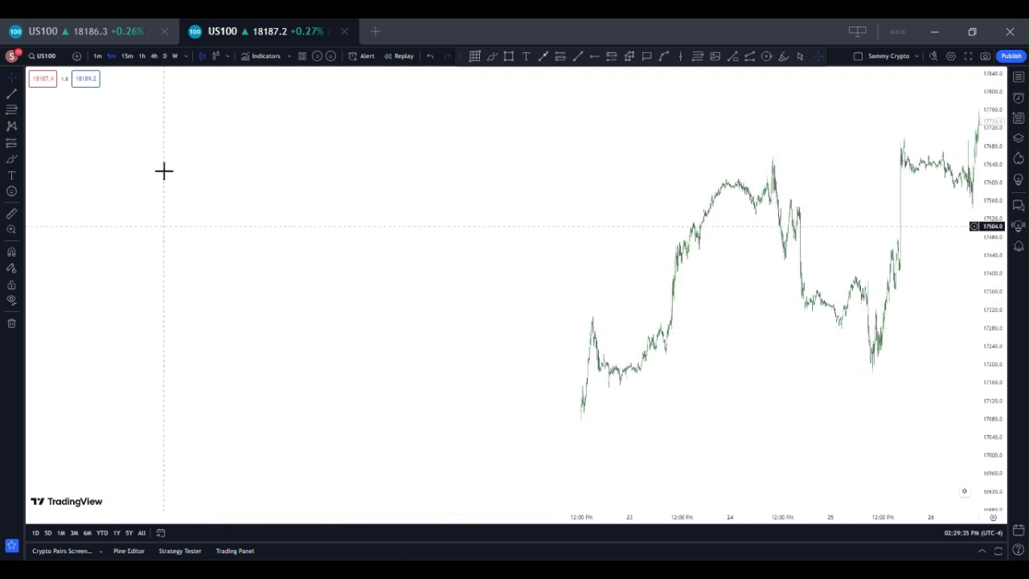
drag(172, 330, 812, 346)
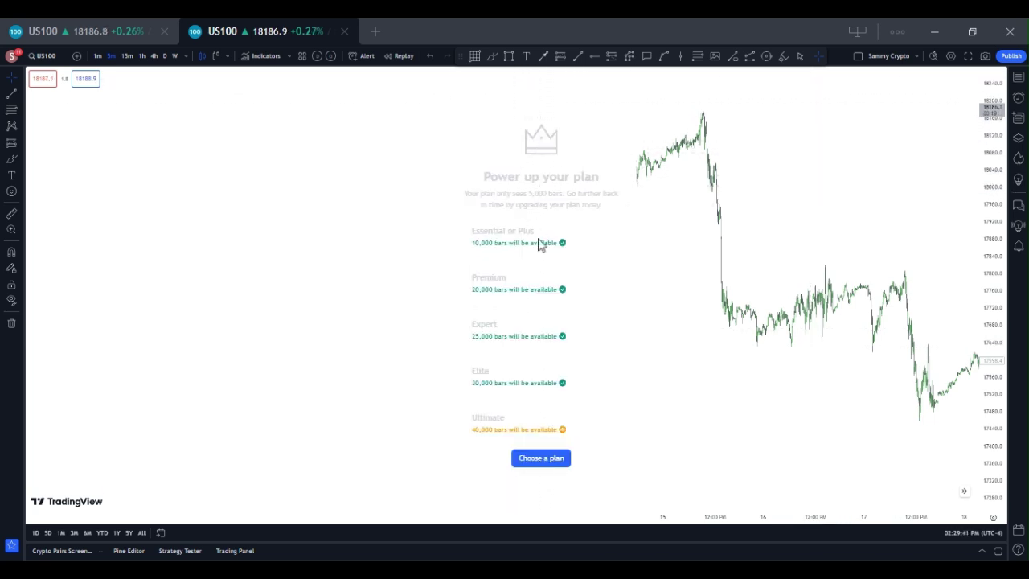
scroll(540, 244, up, 1)
scroll(541, 244, up, 3)
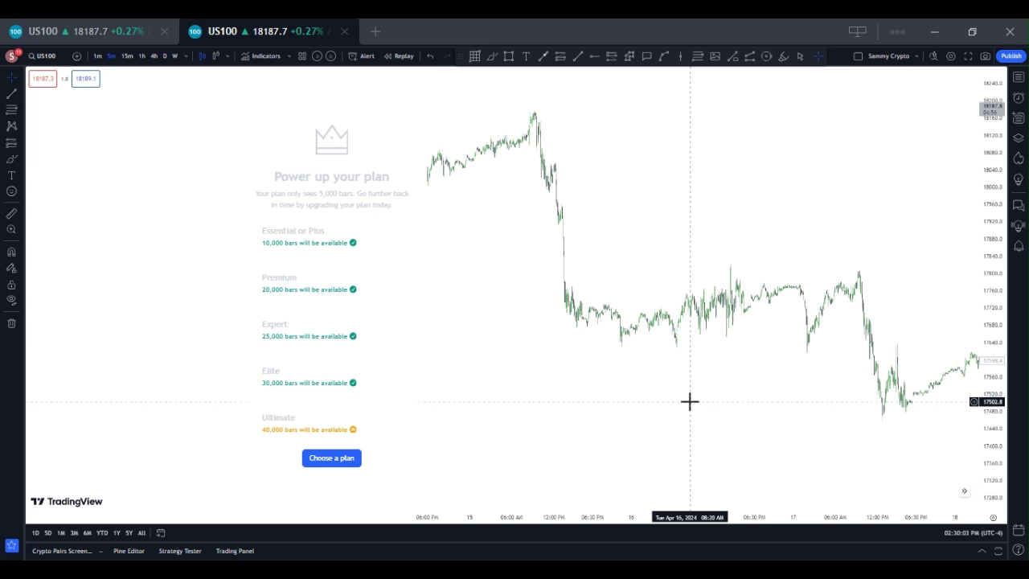
scroll(689, 402, up, 2)
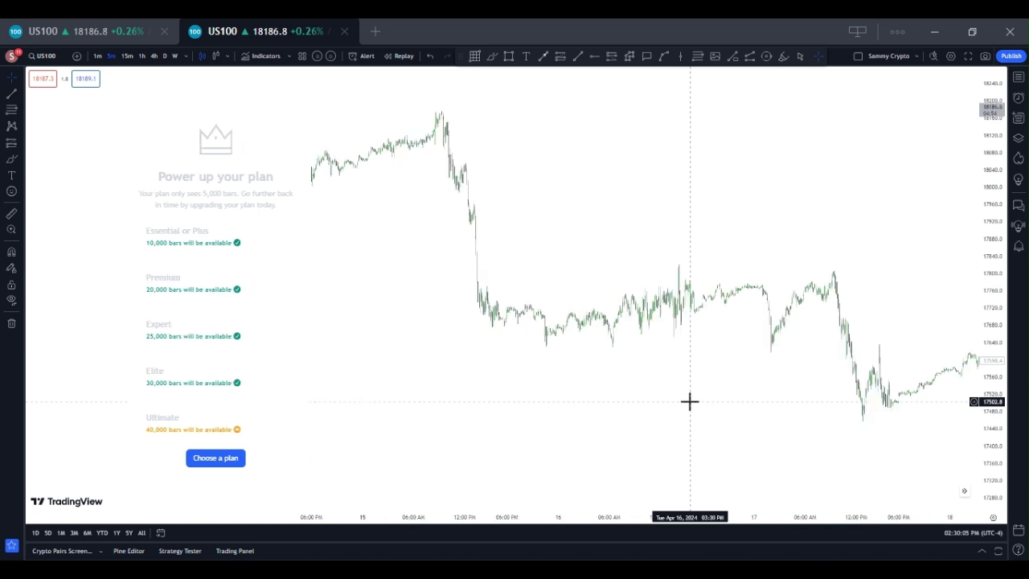
scroll(853, 445, up, 4)
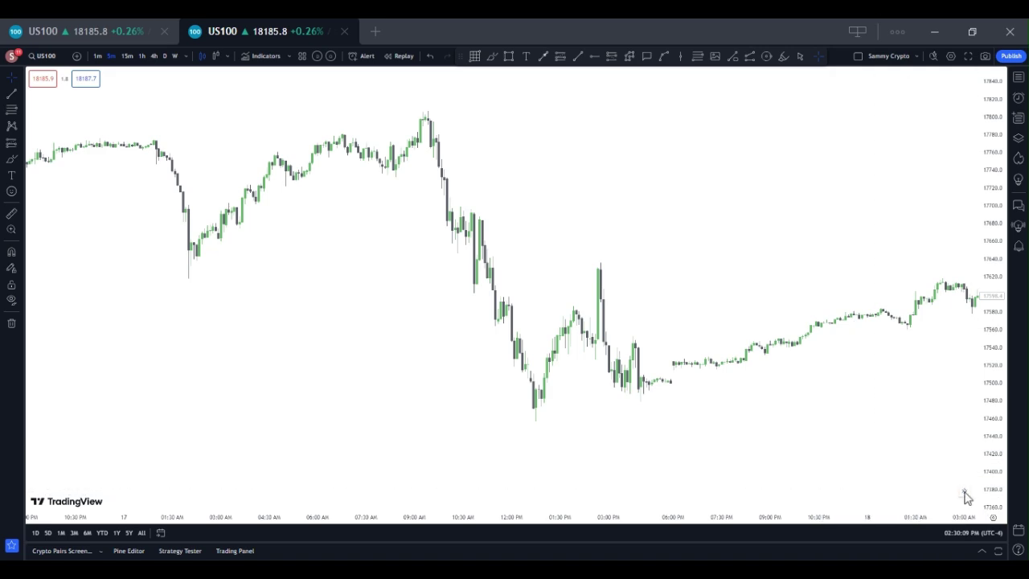
- Return to the latest US100 bars and review the price action from 8 to 13 May 2024
scroll(965, 497, down, 3)
scroll(829, 394, down, 2)
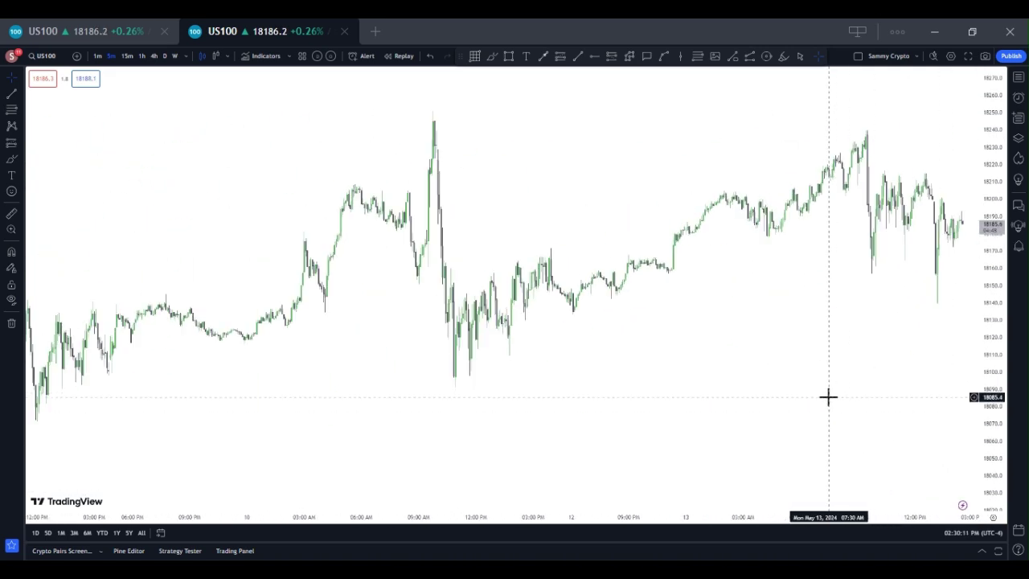
scroll(828, 397, down, 2)
scroll(827, 397, down, 1)
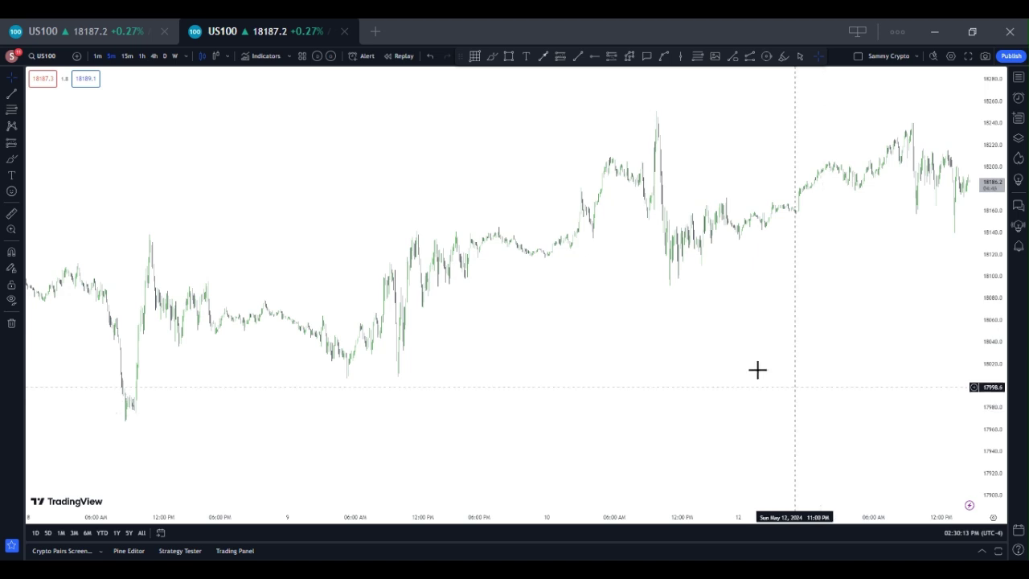
drag(547, 346, 388, 379)
scroll(748, 362, up, 2)
scroll(743, 369, up, 1)
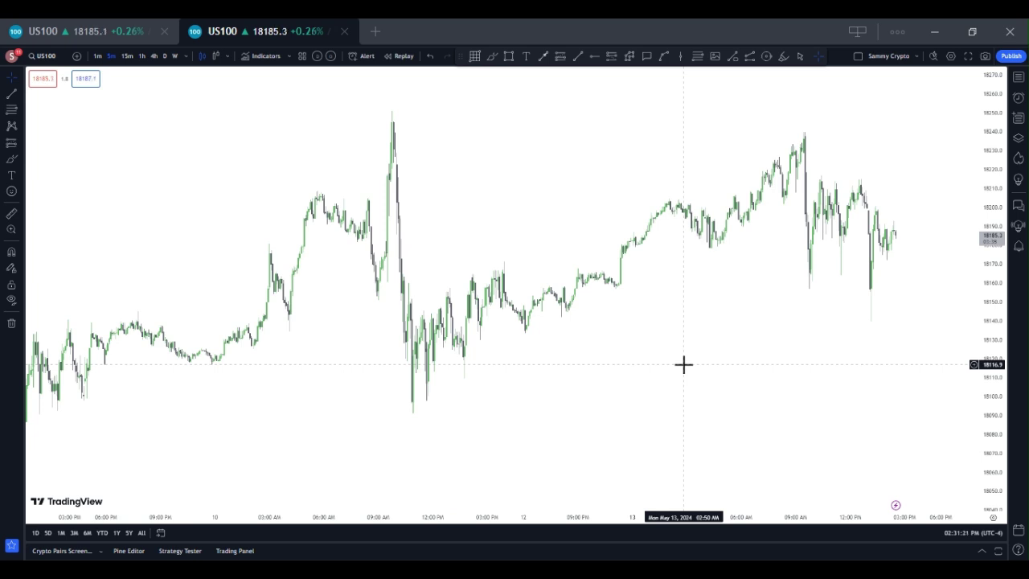
- Try to start a bar replay on the 5-minute US100 chart, dismiss the upgrade offer and exit replay mode
click(403, 57)
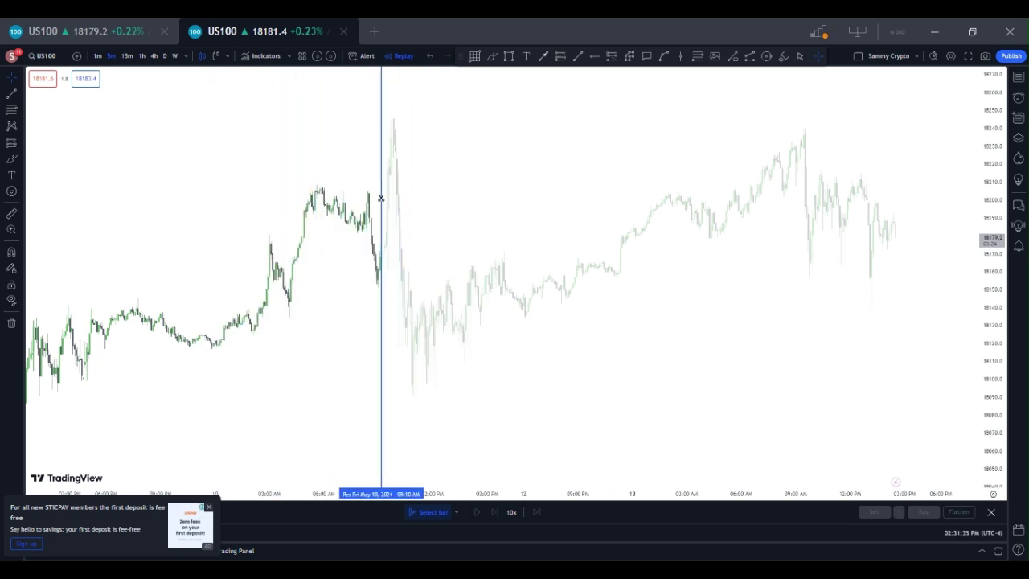
click(494, 233)
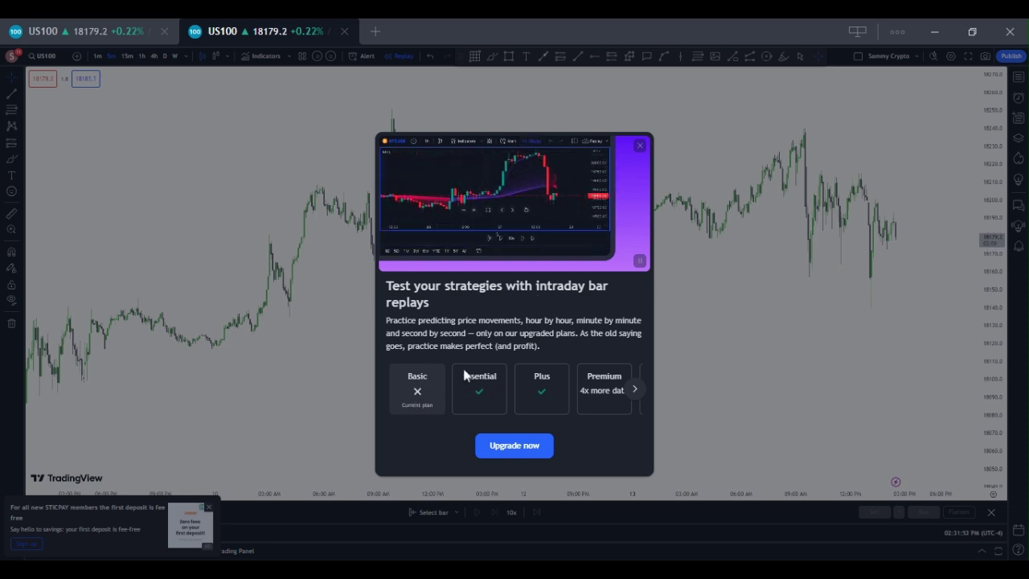
click(639, 146)
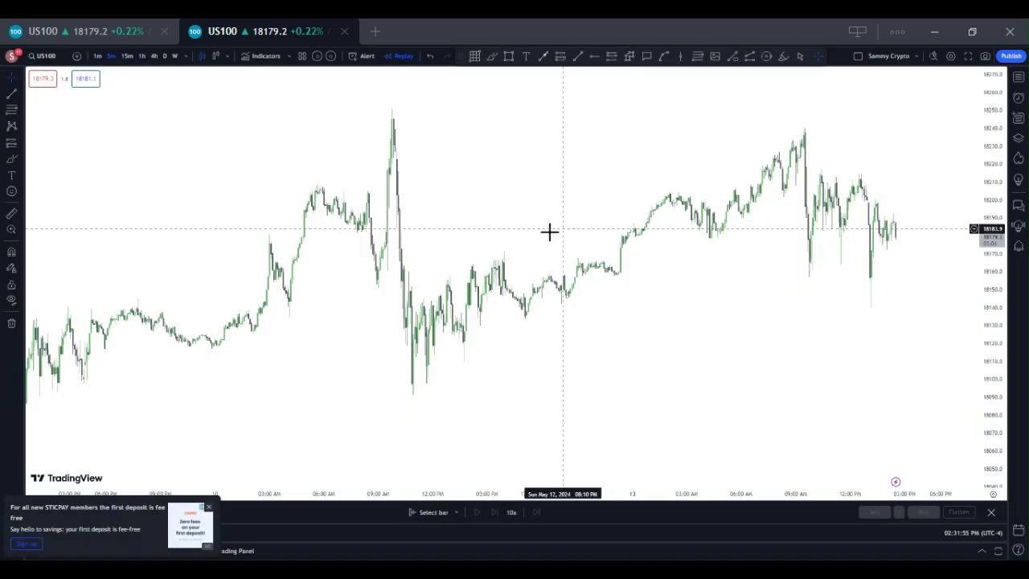
scroll(526, 233, up, 2)
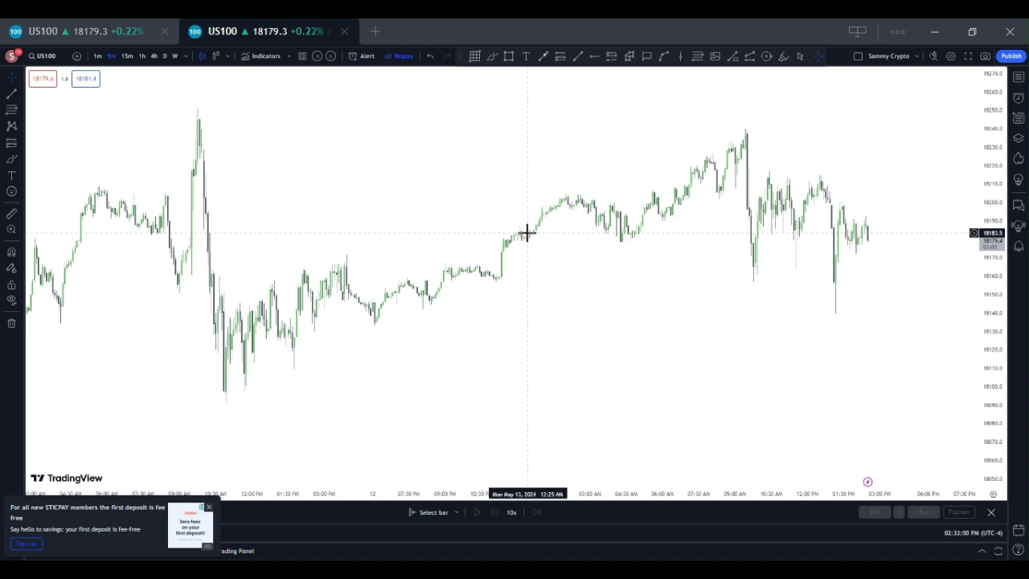
click(991, 512)
scroll(895, 437, up, 3)
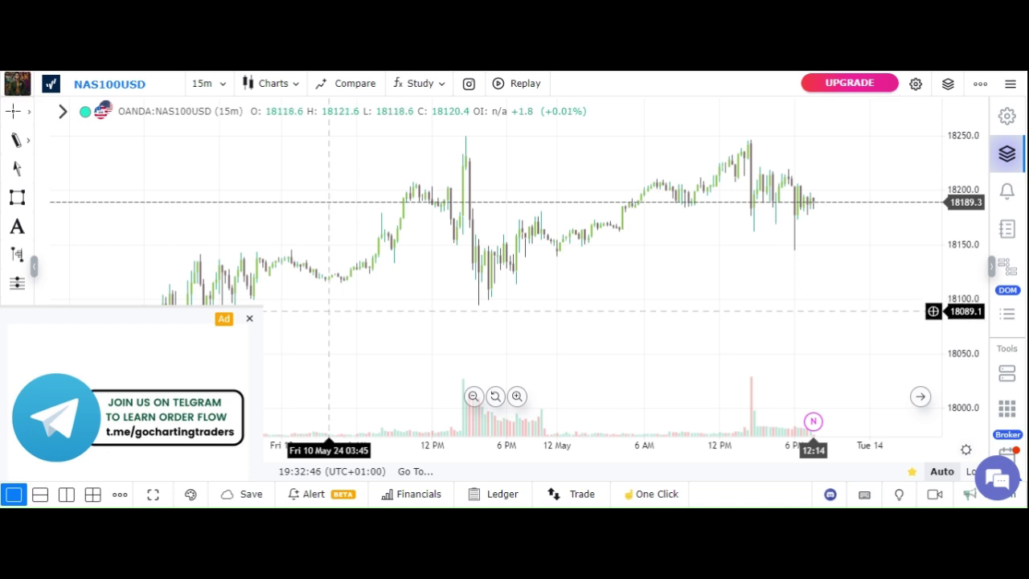
- In GoCharting, close the advertisement and examine the recent candles on the NAS100USD 15-minute chart
click(250, 320)
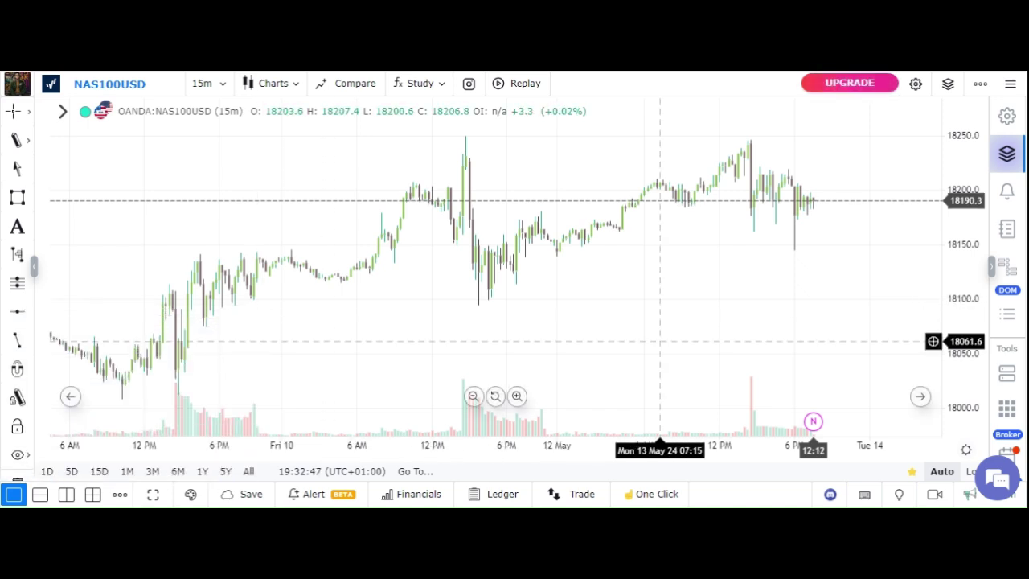
scroll(666, 338, up, 2)
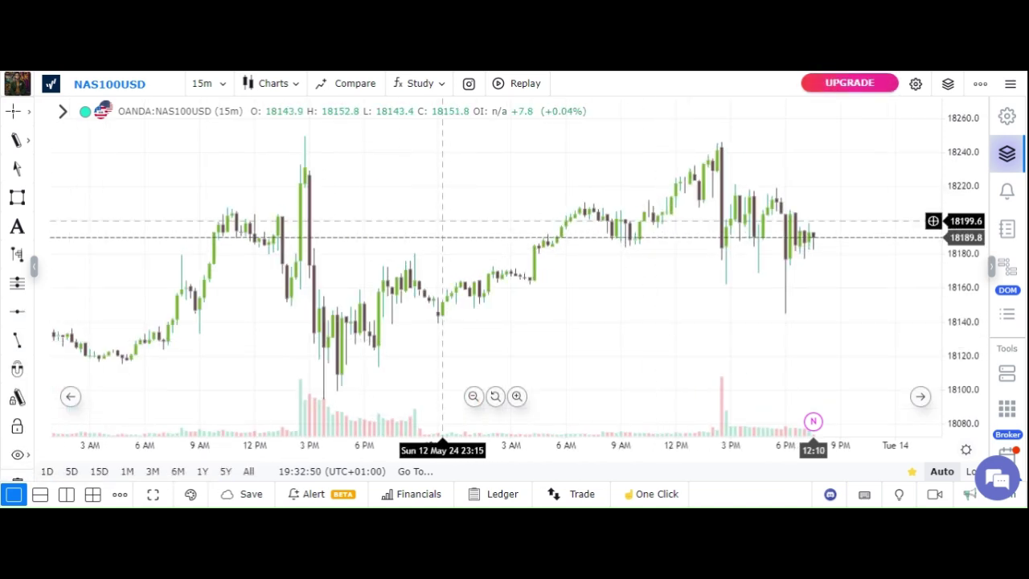
scroll(441, 220, down, 3)
drag(440, 273, 568, 310)
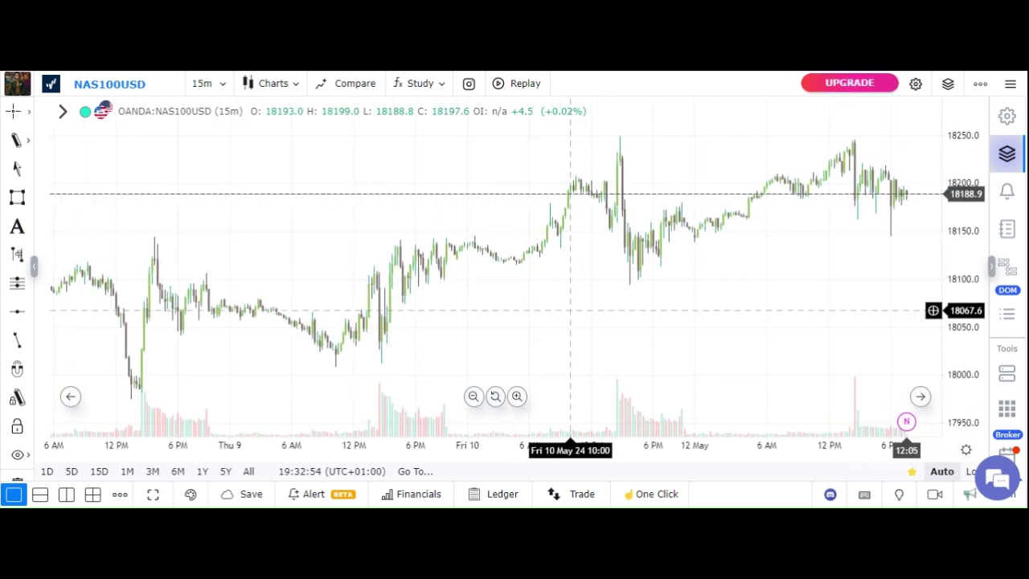
scroll(843, 262, up, 2)
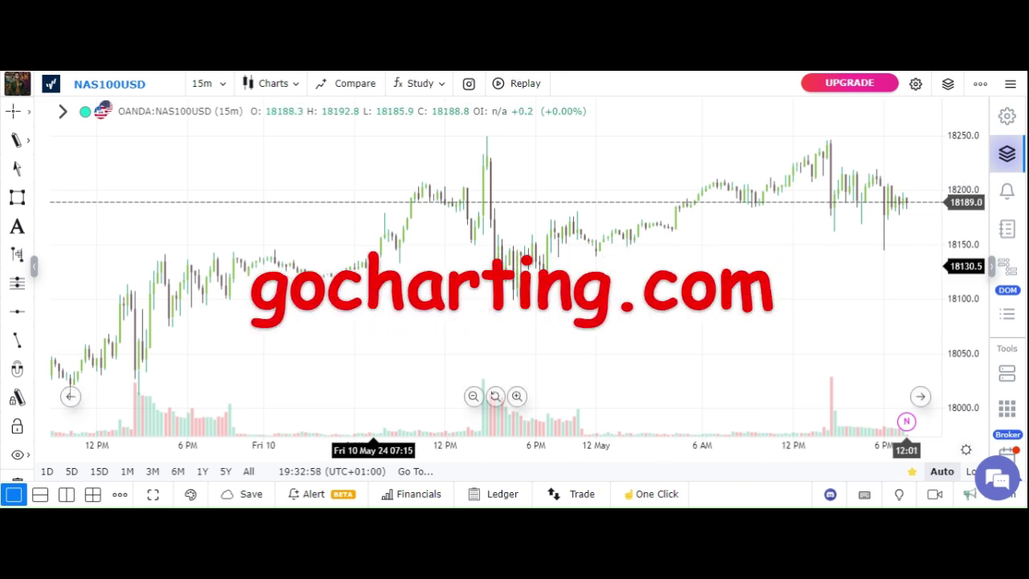
scroll(631, 283, up, 3)
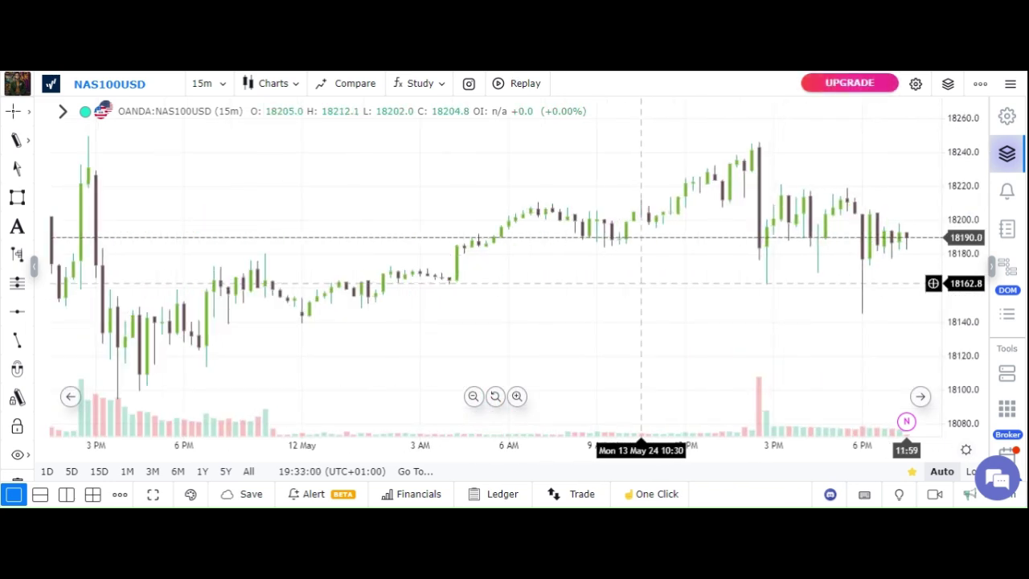
scroll(640, 283, down, 2)
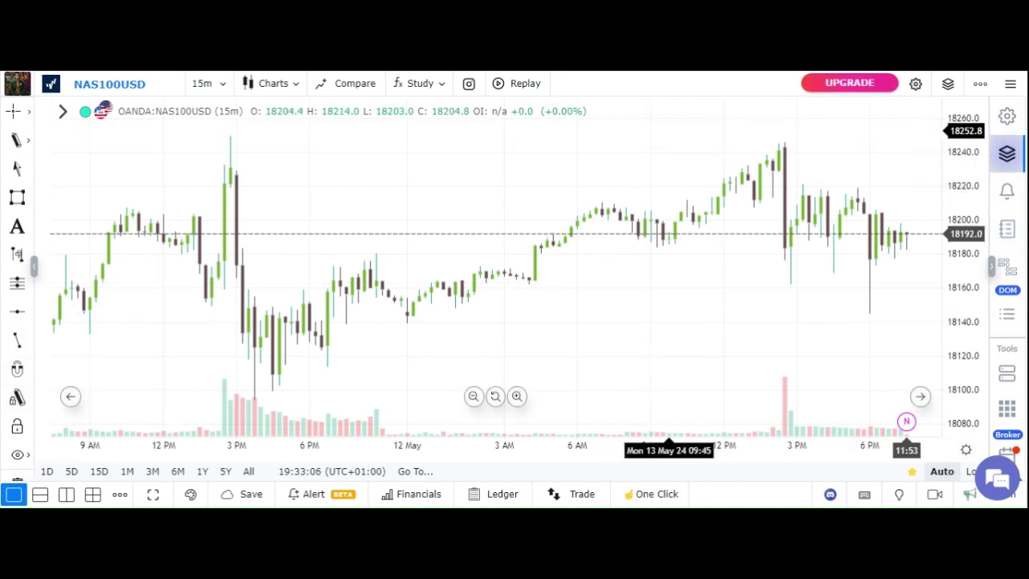
scroll(349, 217, down, 3)
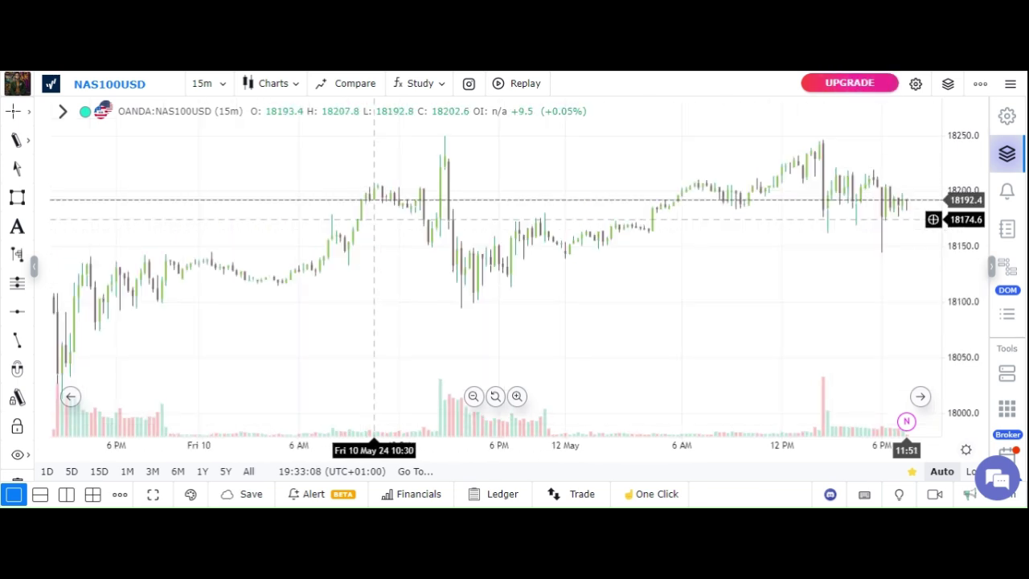
scroll(402, 222, up, 2)
scroll(700, 211, up, 2)
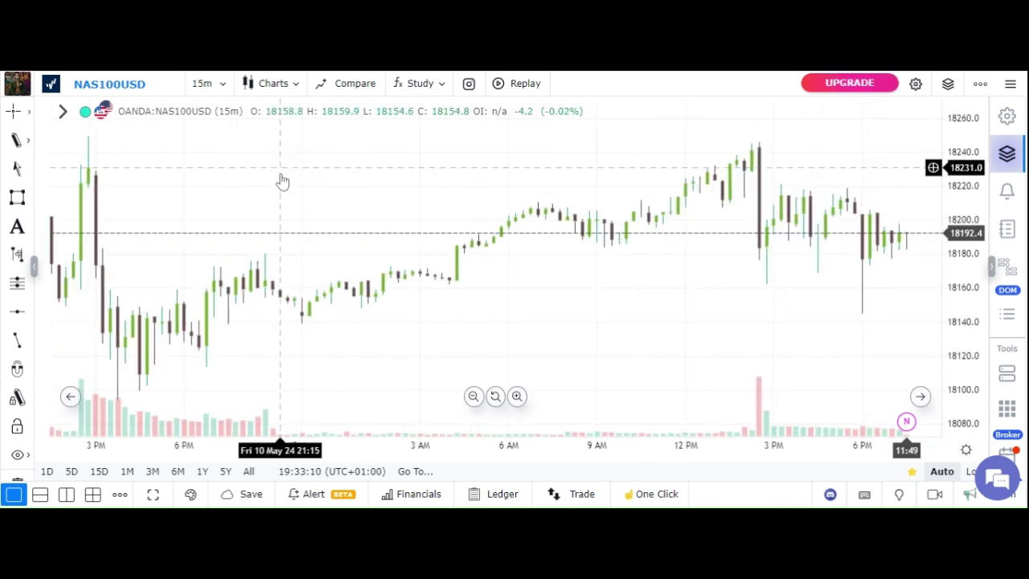
scroll(419, 221, down, 1)
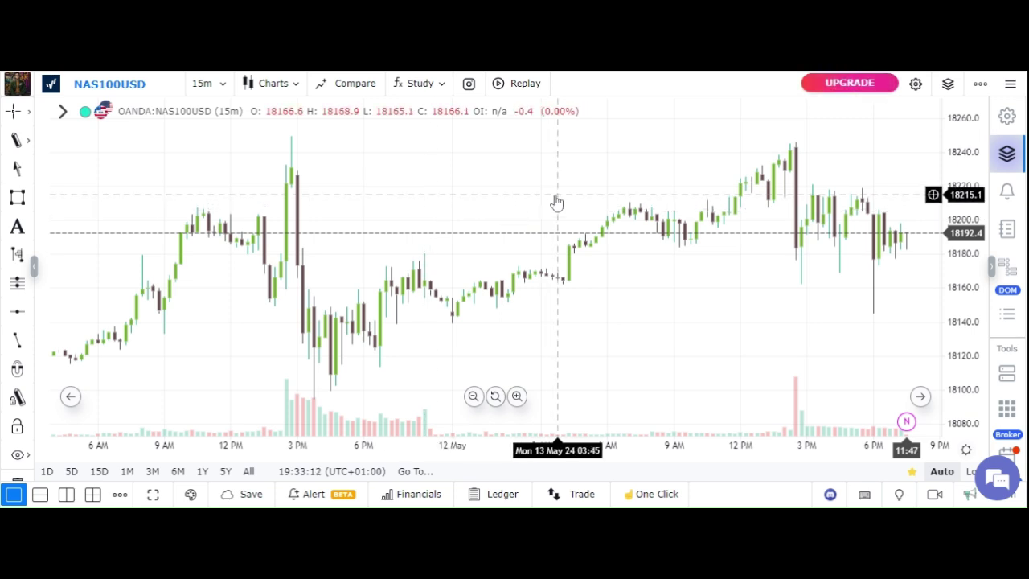
- Inspect the NAS100USD candlestick appearance settings and the falling-candle colour options, leaving them unchanged
double_click(288, 199)
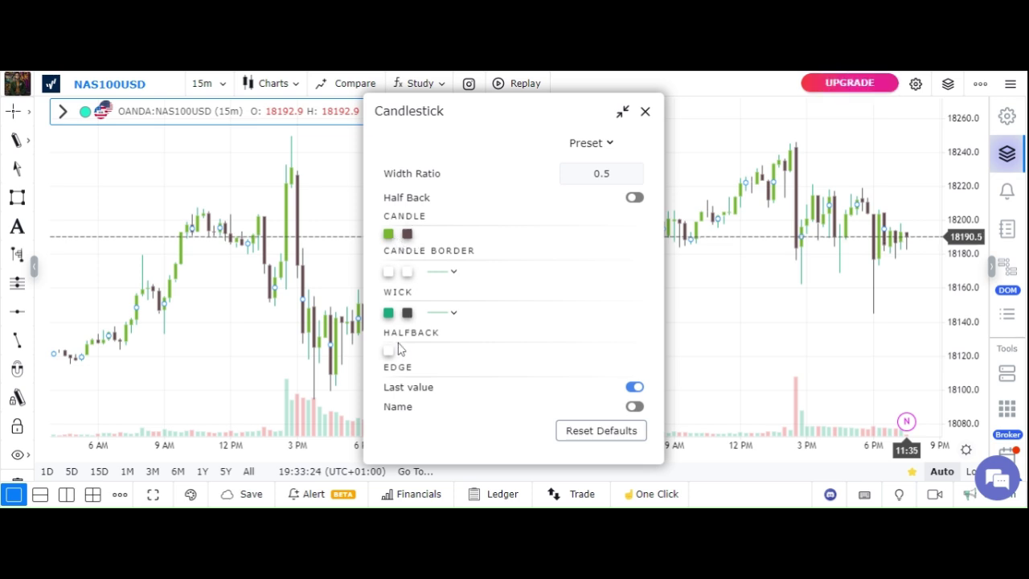
click(406, 234)
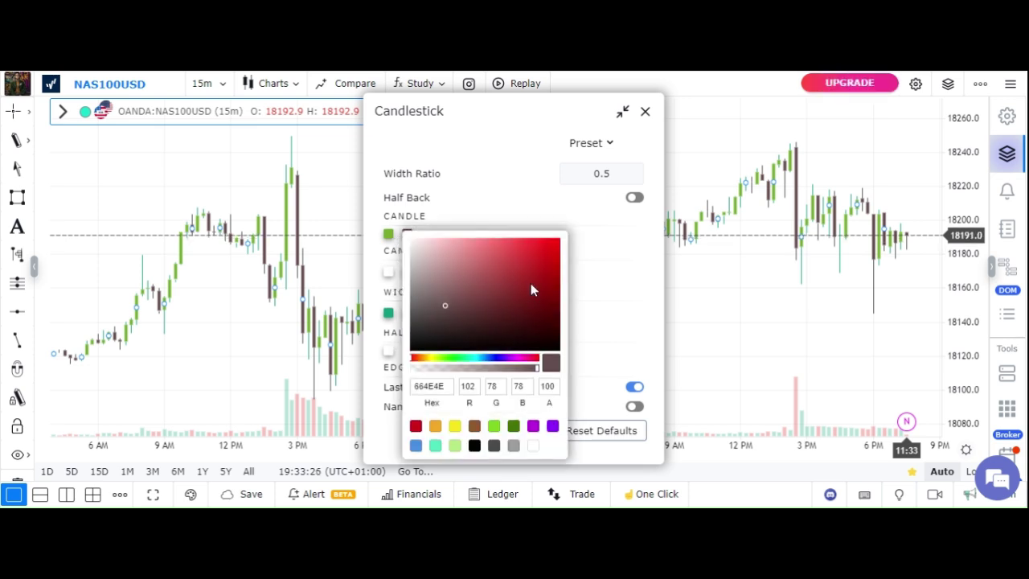
click(582, 277)
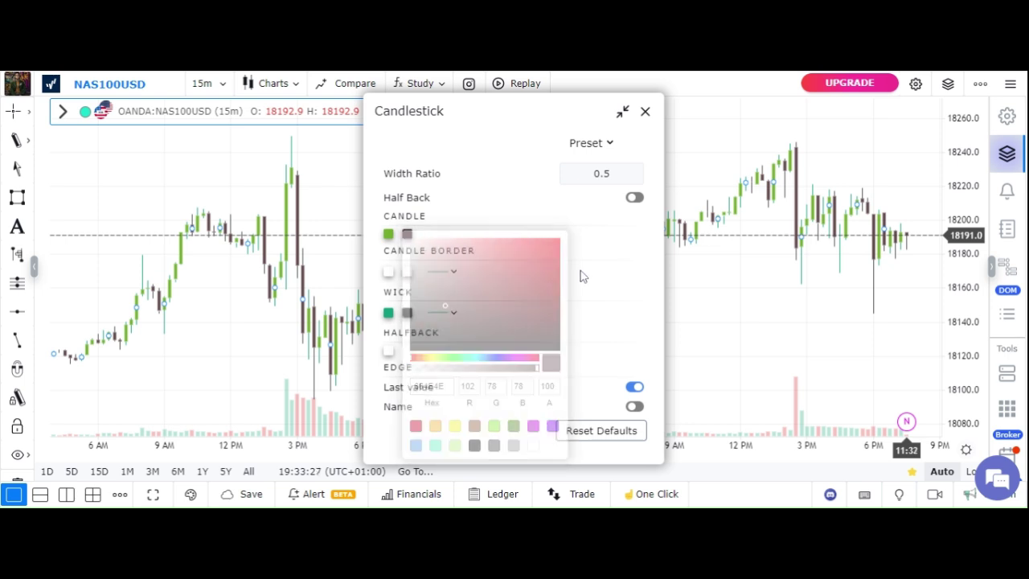
click(644, 113)
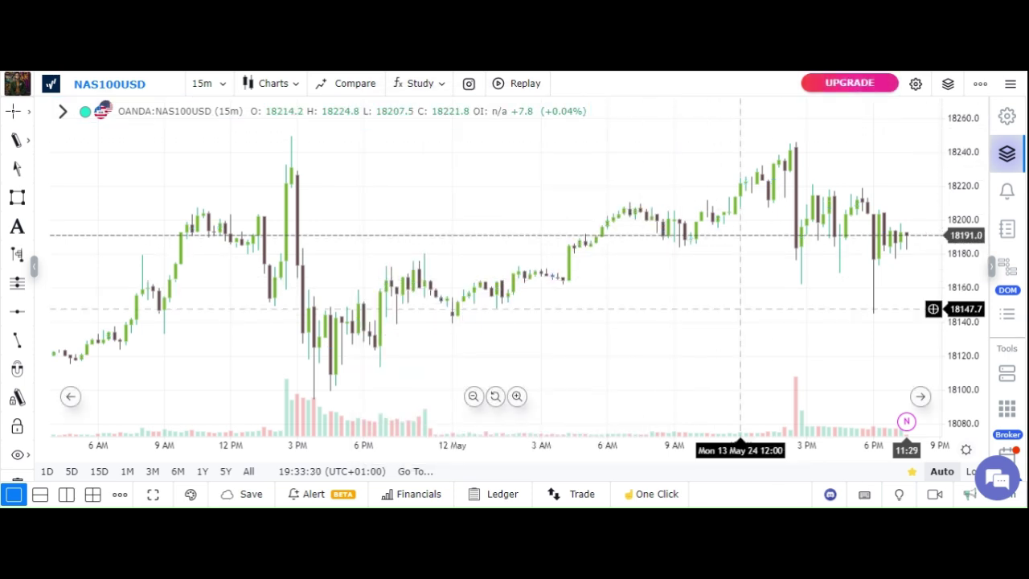
- Look back through the NAS100USD 15-minute history to the earliest available bars in December 2023
scroll(664, 290, up, 3)
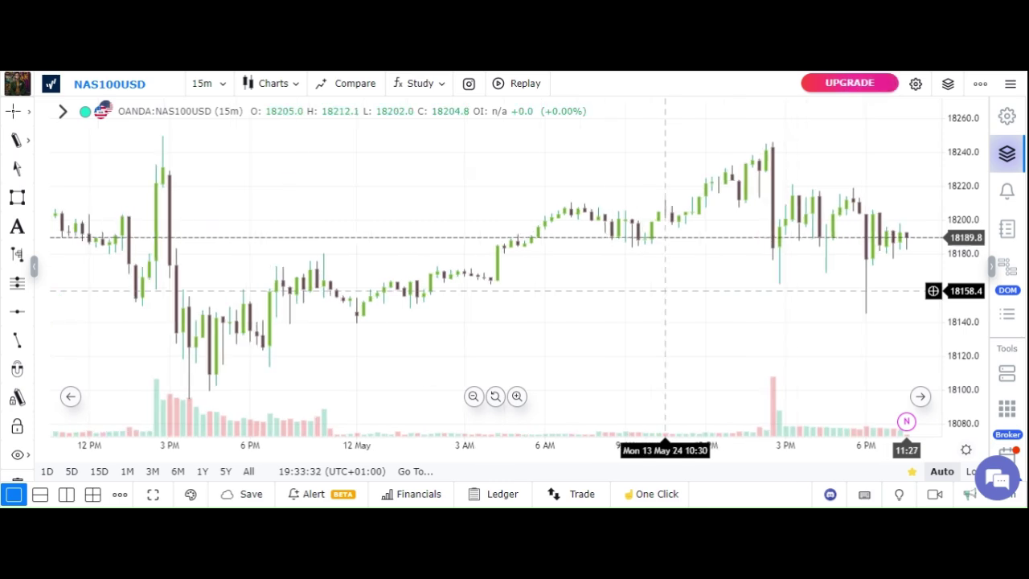
scroll(743, 291, down, 1)
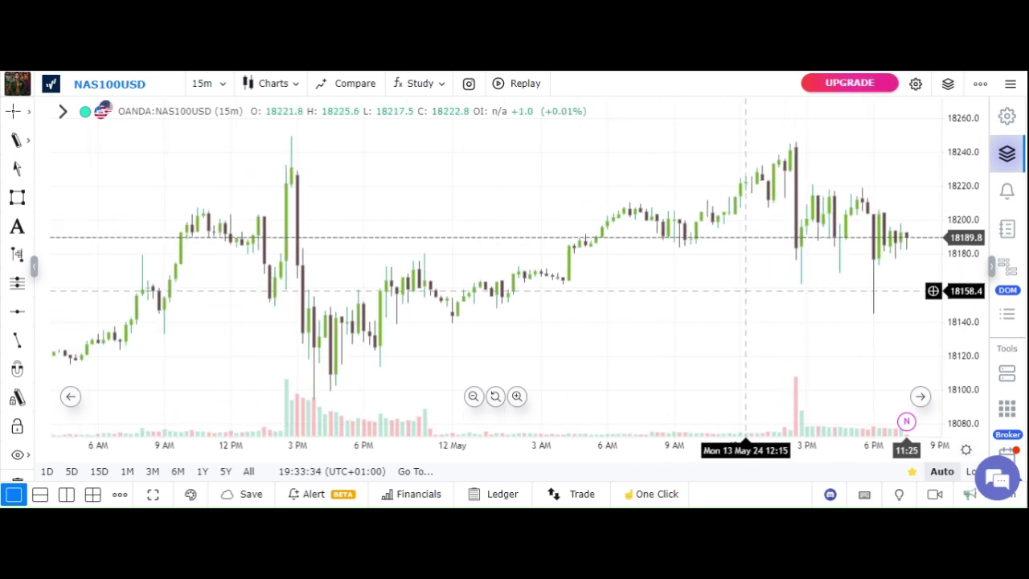
scroll(745, 290, down, 6)
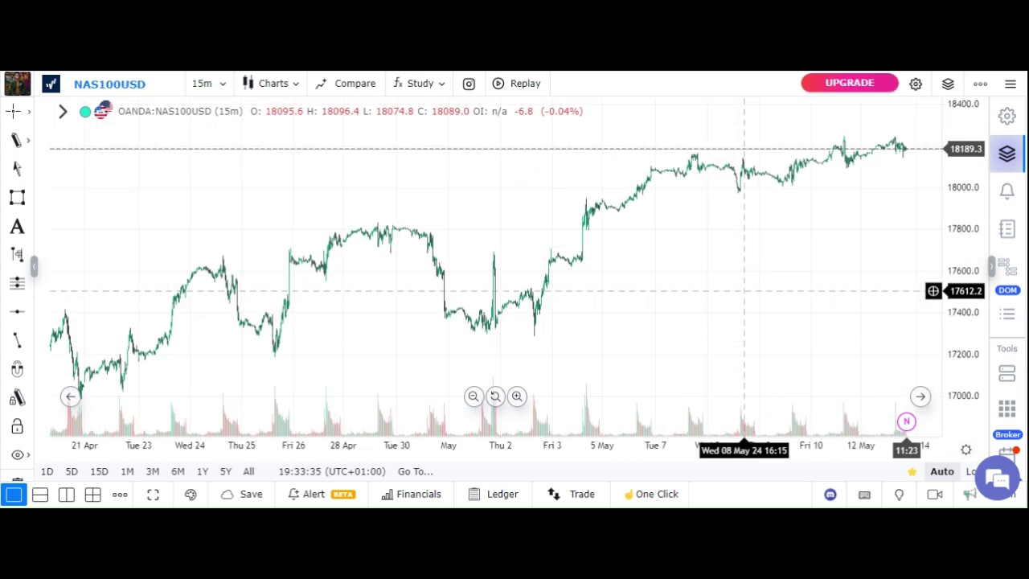
scroll(744, 290, down, 3)
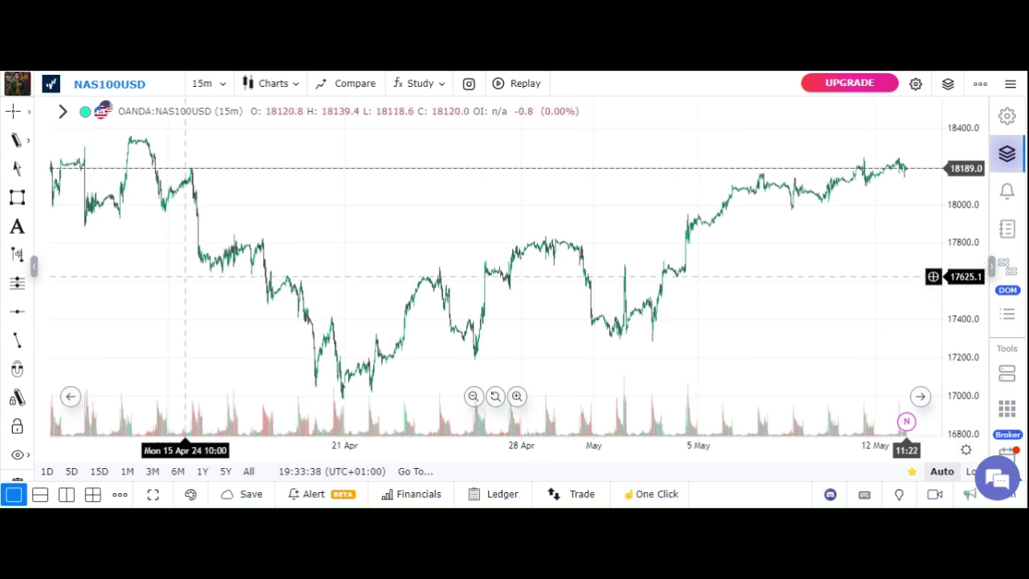
drag(184, 278, 877, 281)
drag(459, 272, 876, 277)
drag(408, 259, 860, 177)
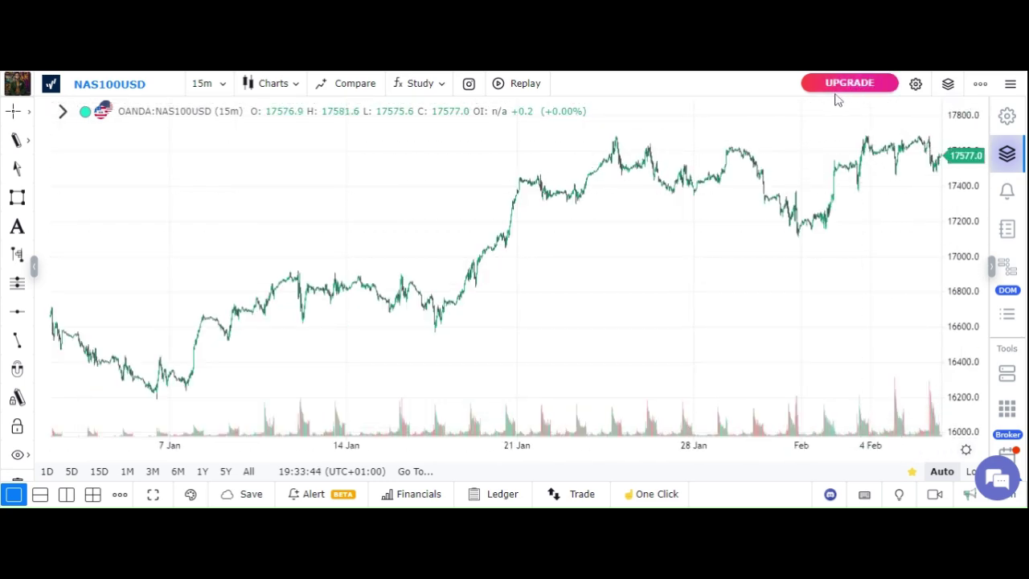
drag(191, 257, 786, 262)
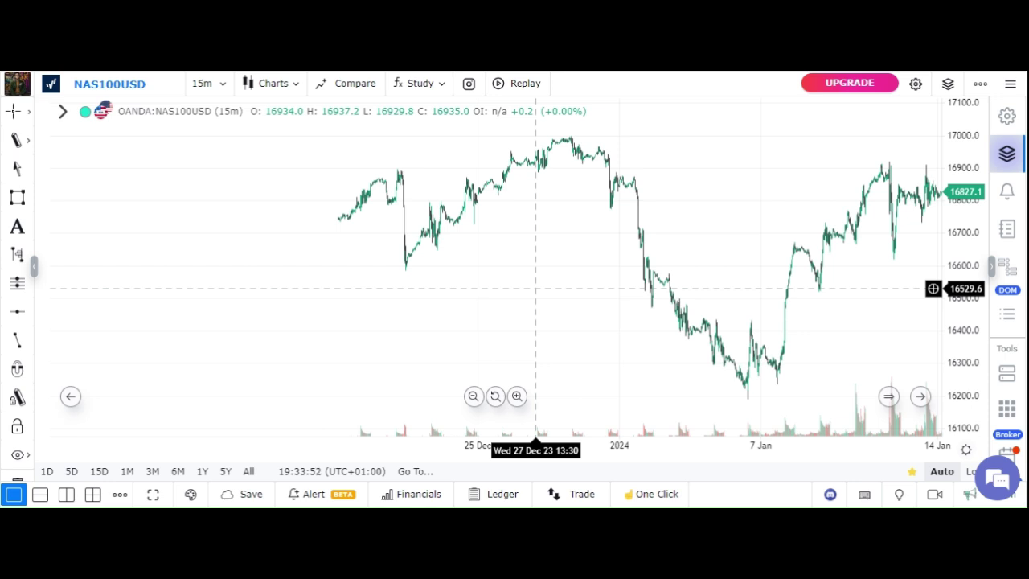
- Return to the latest NAS100USD bars and review the candles from 8 to 13 May 2024
click(891, 400)
key(Right)
key(Right)
key(Right)
key(Right)
key(Right)
key(Right)
key(Right)
key(Right)
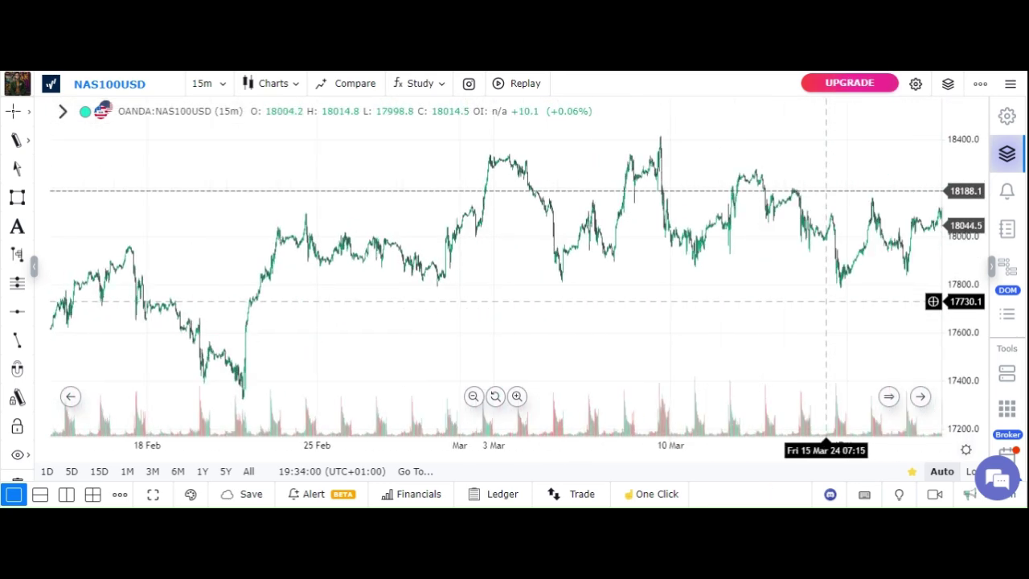
key(Right)
key(Right)
key(Right)
key(Right)
key(Right)
key(Right)
key(Right)
key(Right)
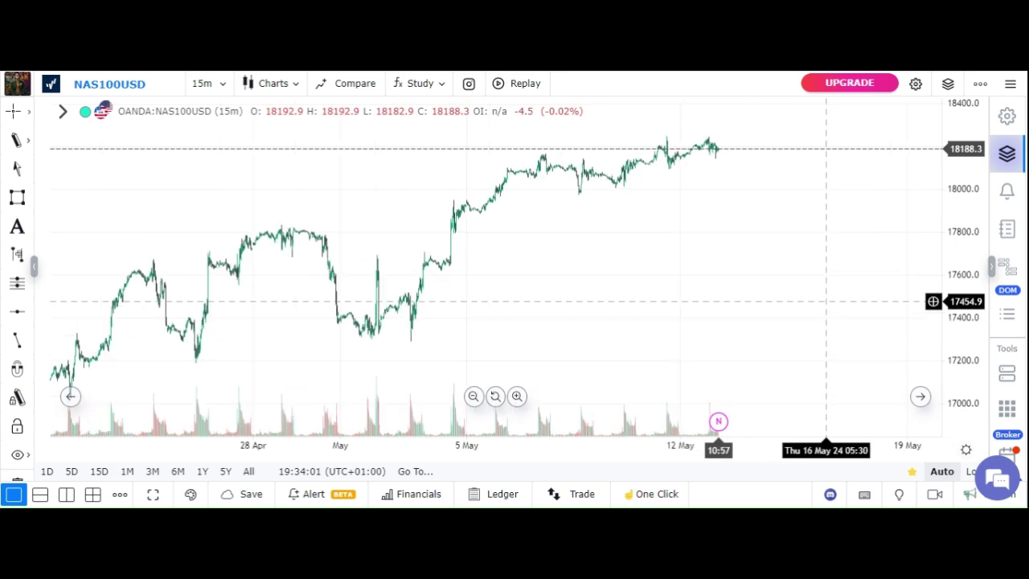
scroll(647, 290, up, 5)
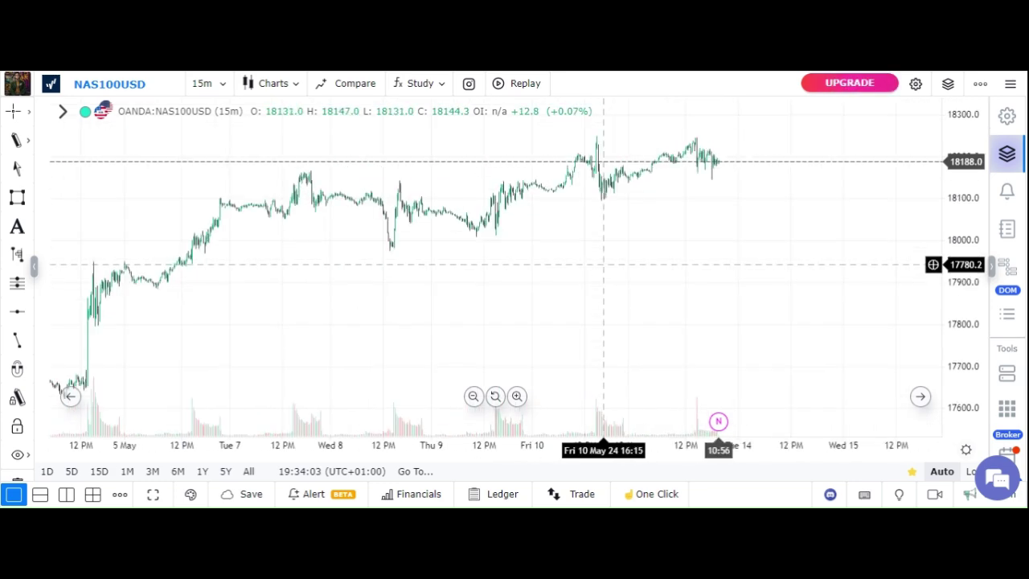
scroll(598, 305, up, 4)
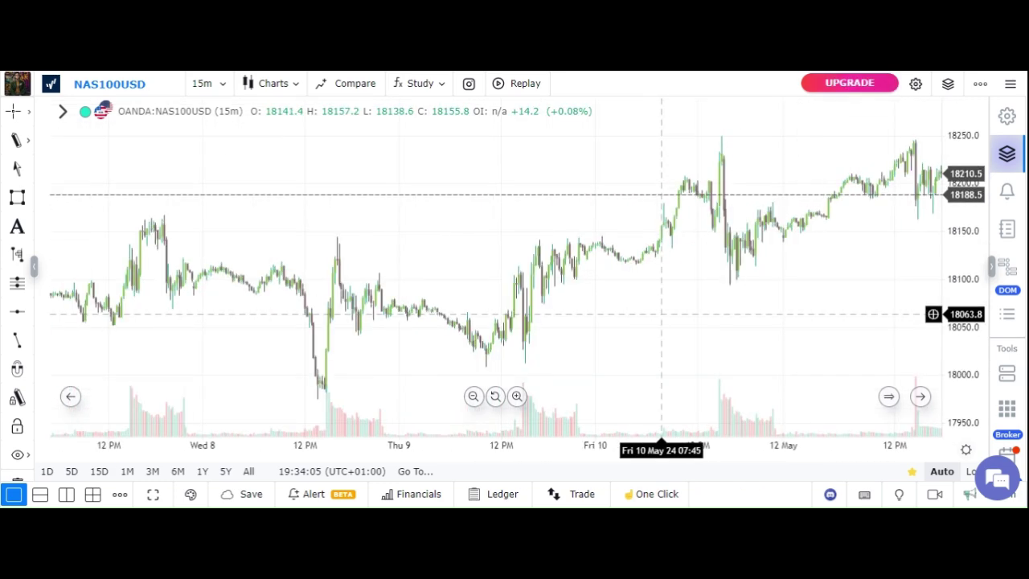
drag(598, 313, 523, 310)
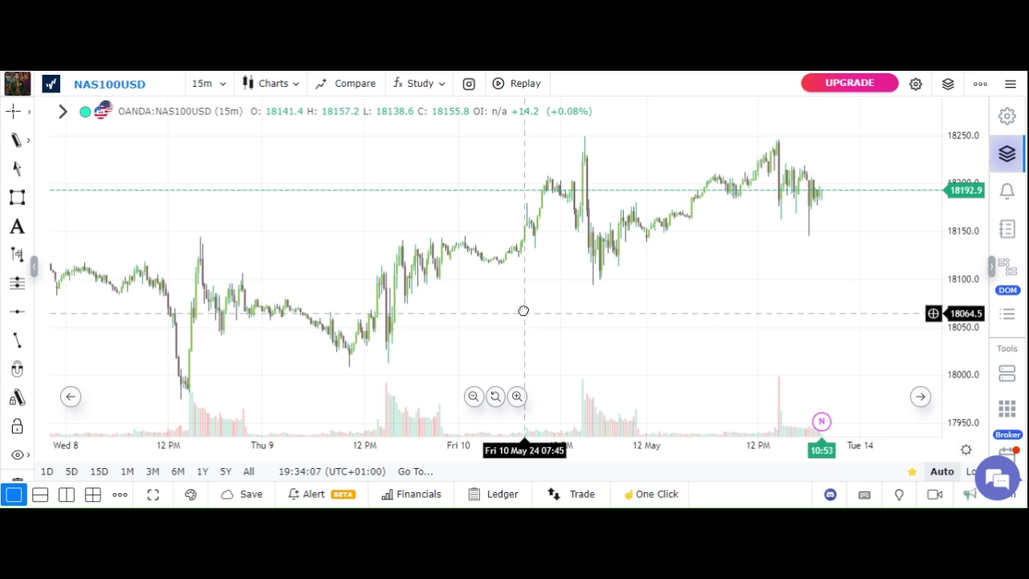
- Turn on bar replay for the 15-minute NAS100USD chart and set the playback speed to 0.1 seconds/bar
click(523, 89)
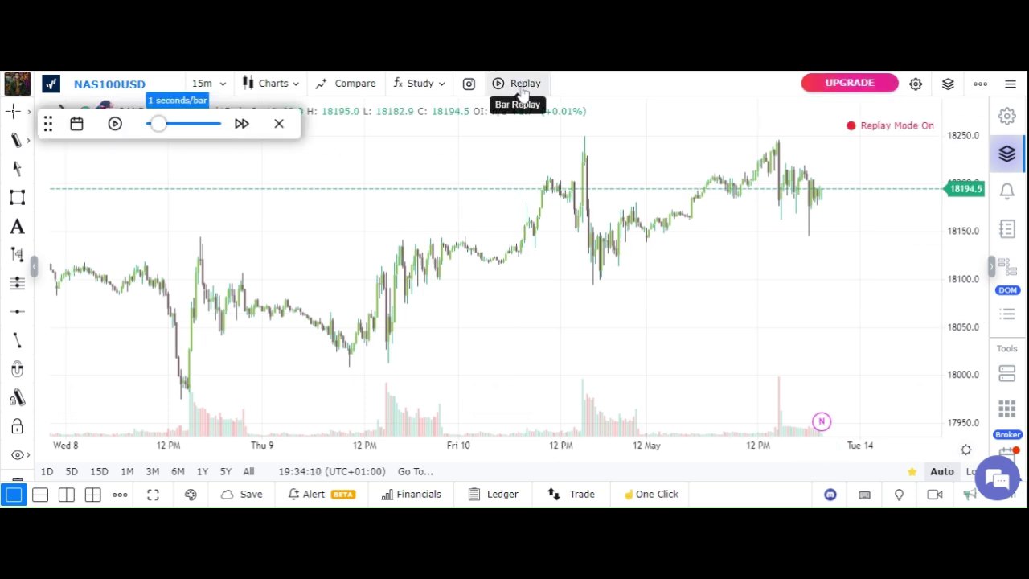
click(149, 126)
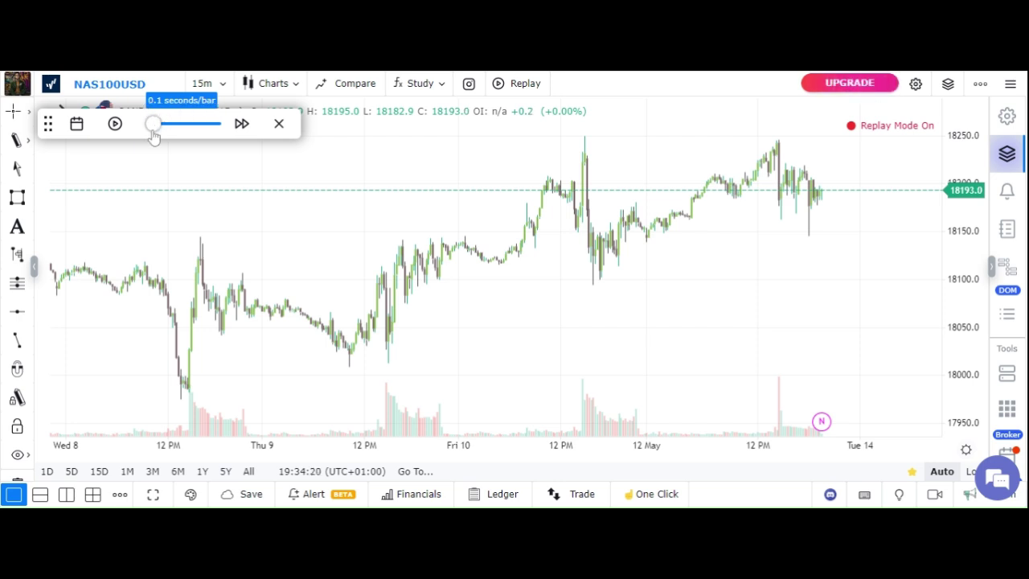
click(219, 127)
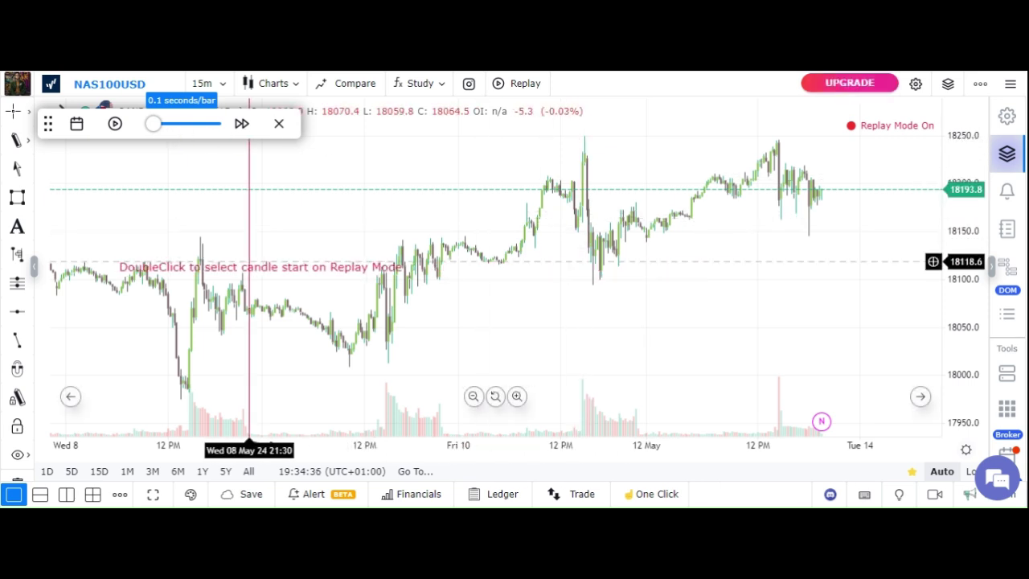
- Choose the 7 May 2024 20:15 candle as the replay start and play the replay from there
scroll(540, 221, down, 5)
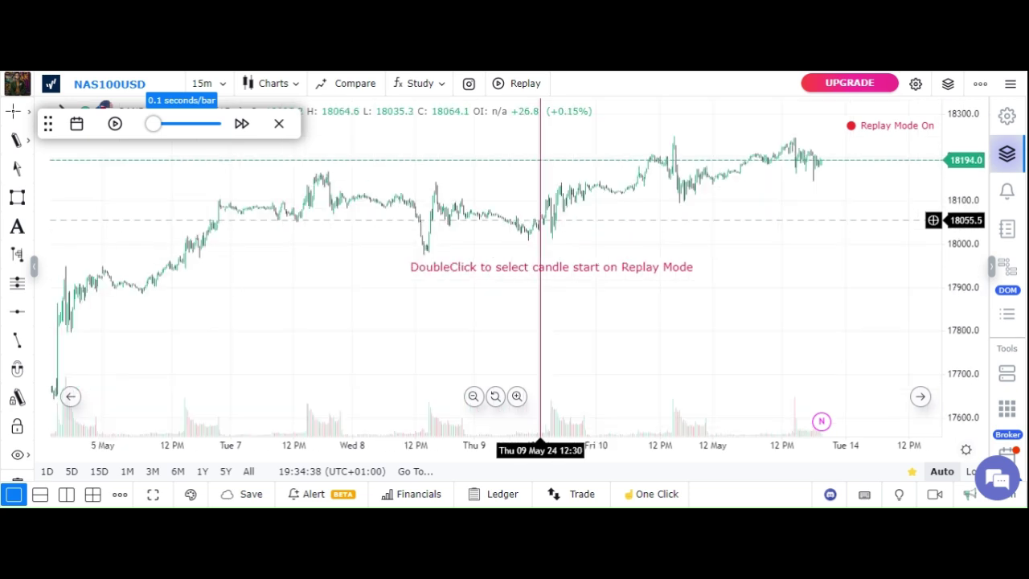
scroll(298, 217, up, 3)
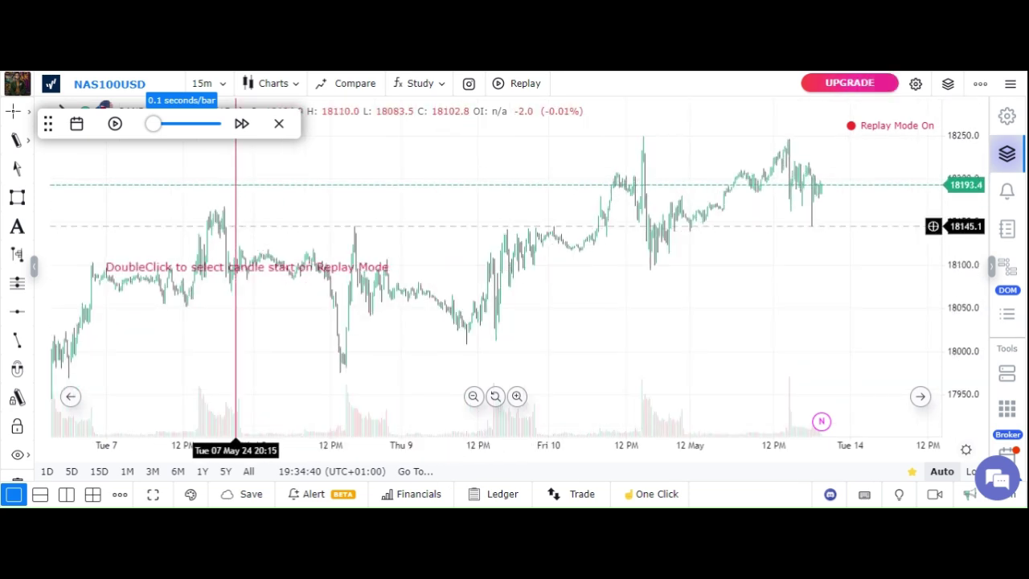
double_click(235, 265)
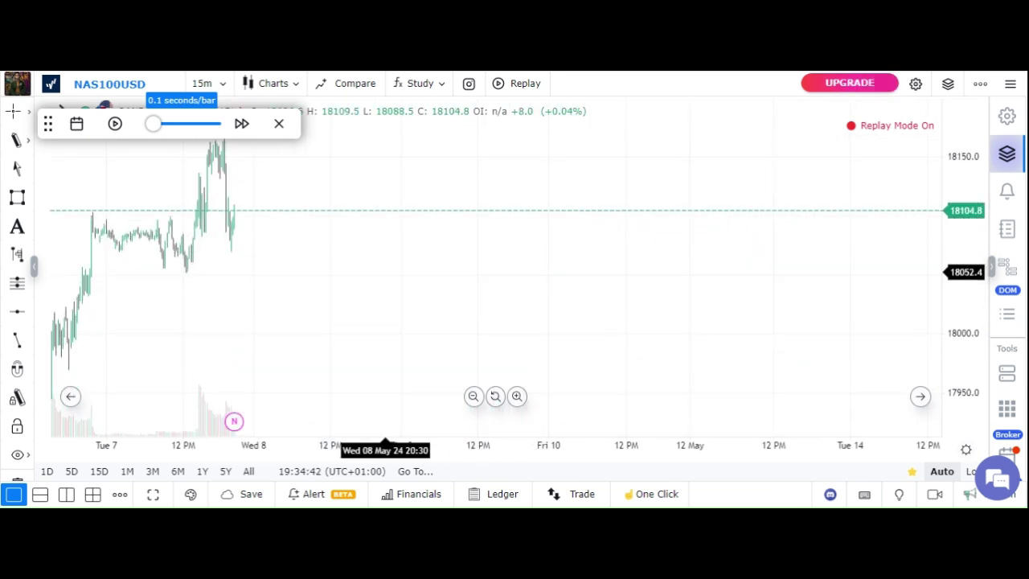
drag(328, 252, 550, 289)
scroll(671, 303, up, 6)
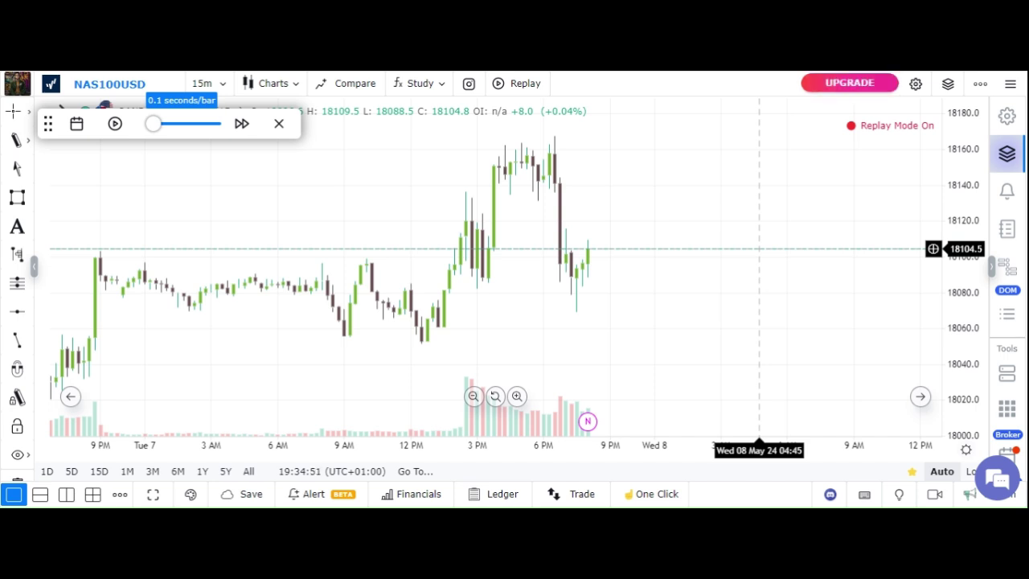
click(113, 127)
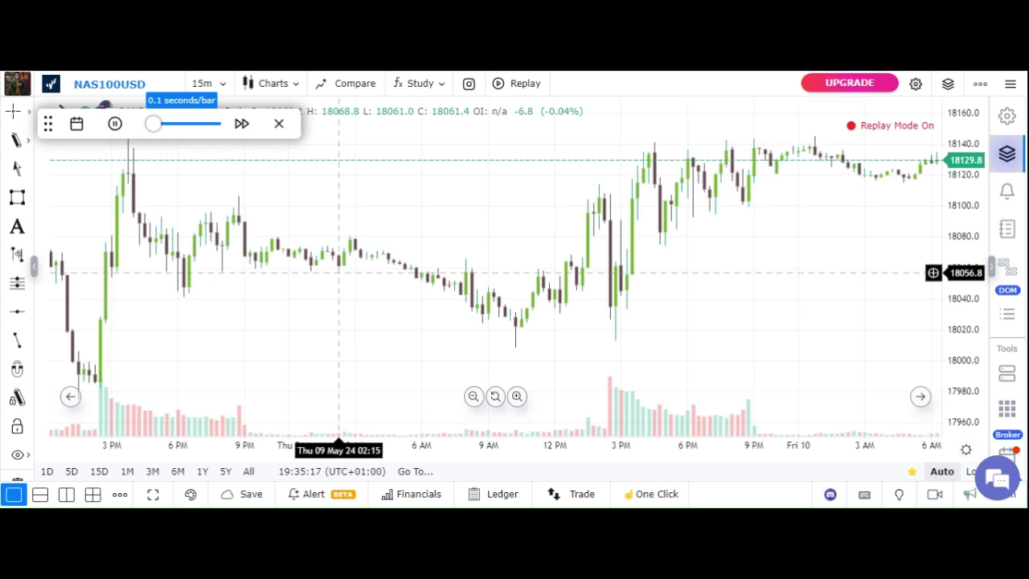
- Try out a horizontal line at about 18062 on the chart while the replay runs and delete it
click(17, 311)
click(576, 330)
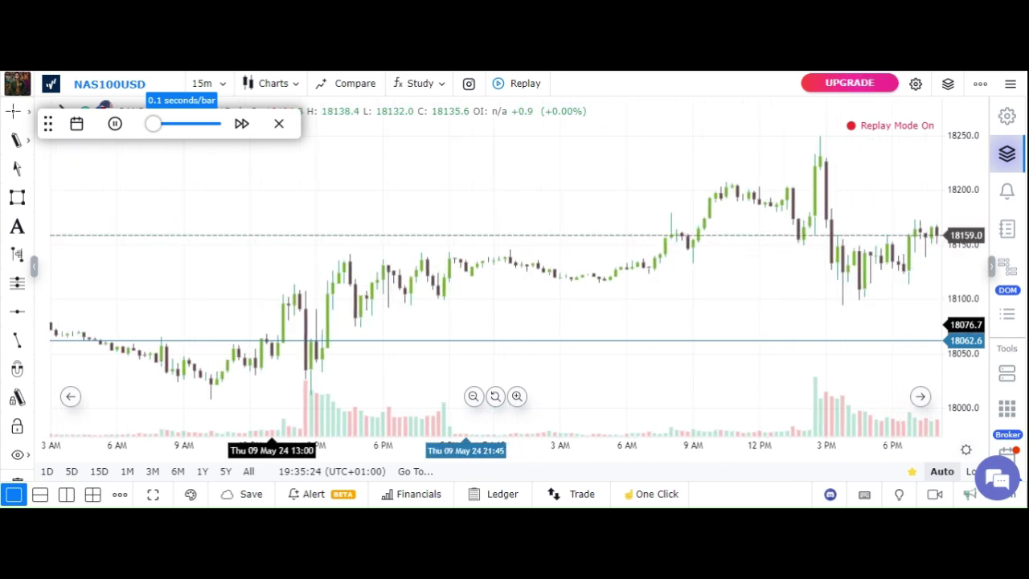
click(600, 340)
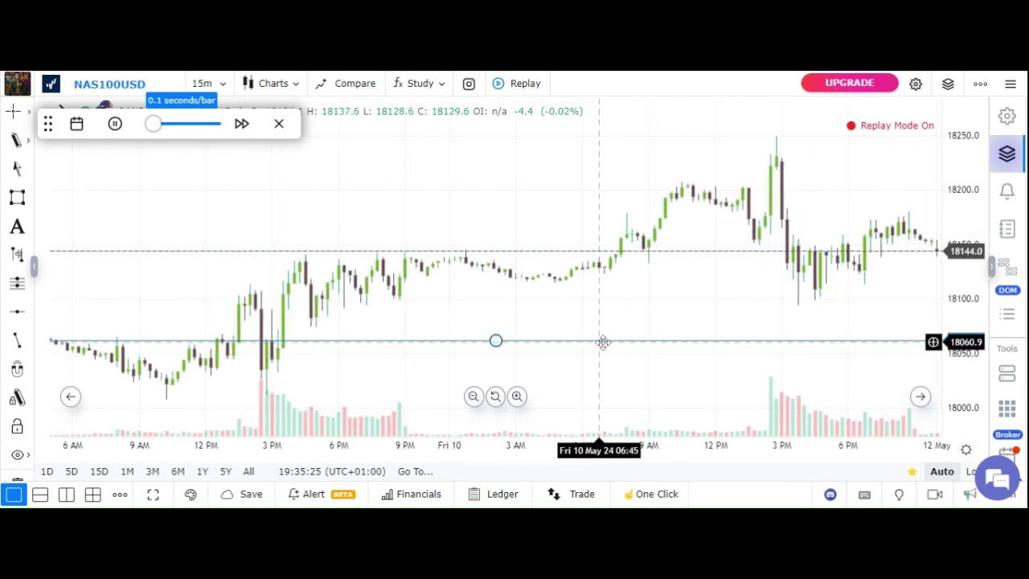
click(495, 342)
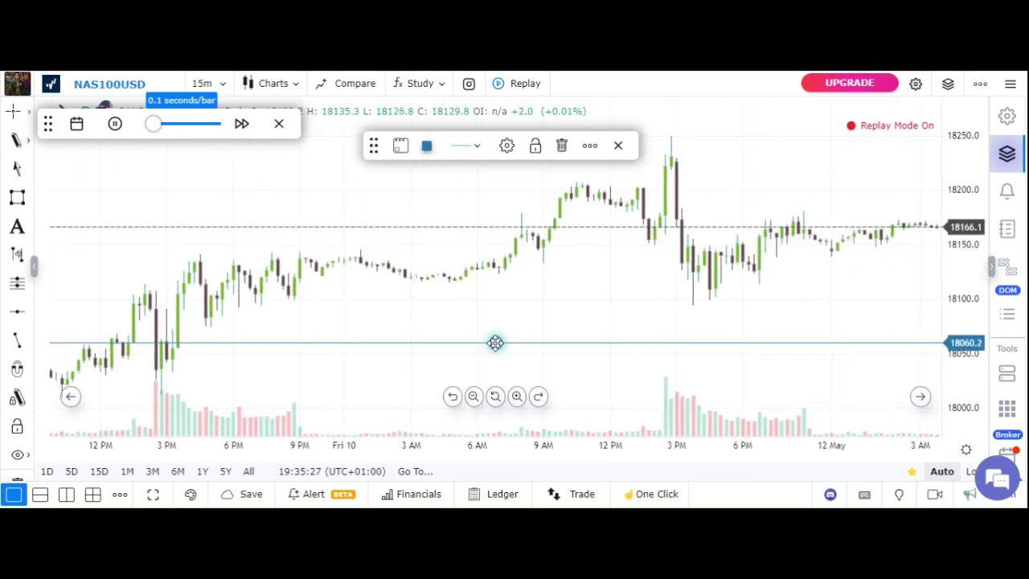
click(561, 144)
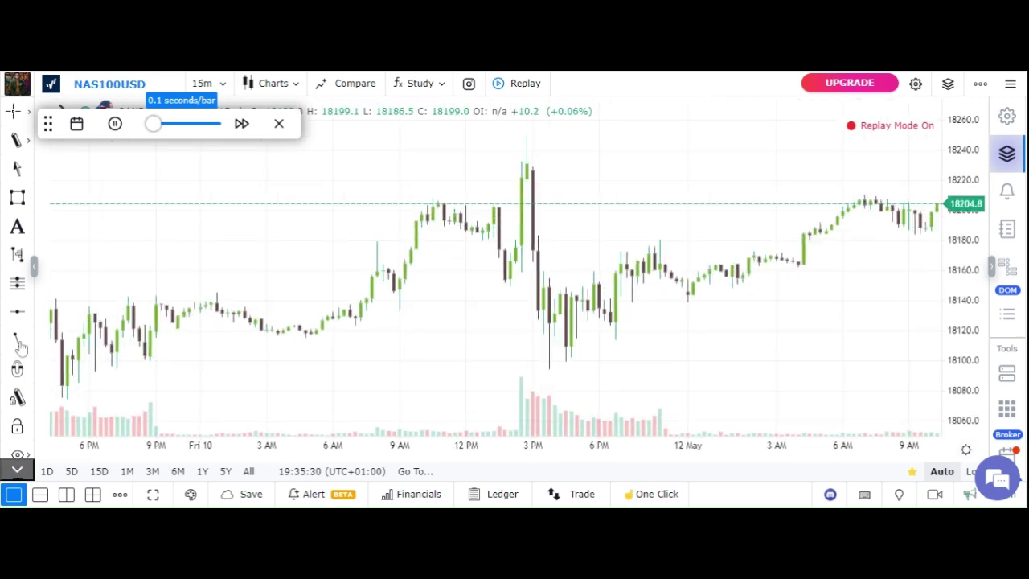
- Try out a trend line from about 18129 up to about 18214, look at its settings and delete it
click(17, 340)
click(587, 339)
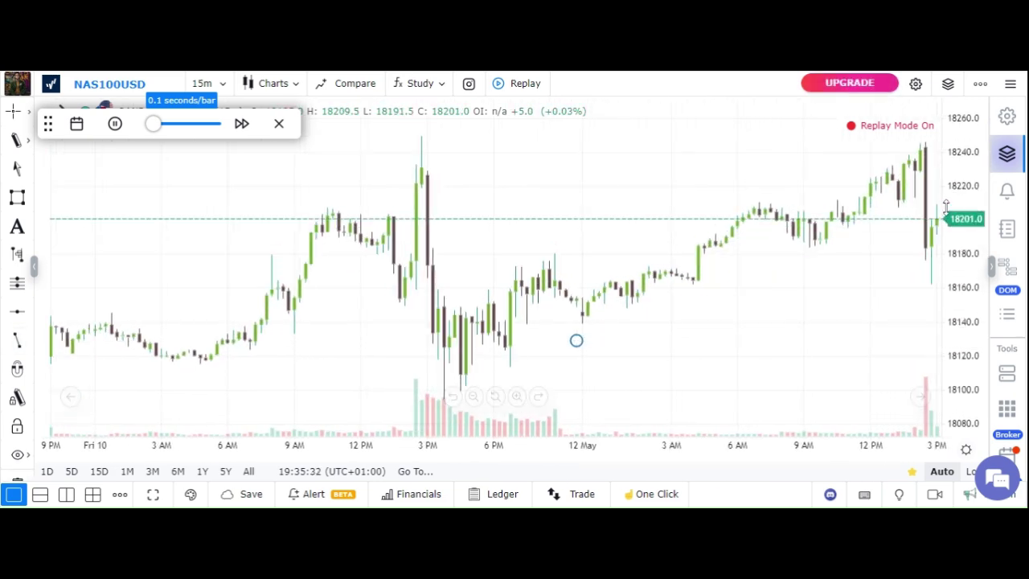
click(874, 194)
double_click(859, 195)
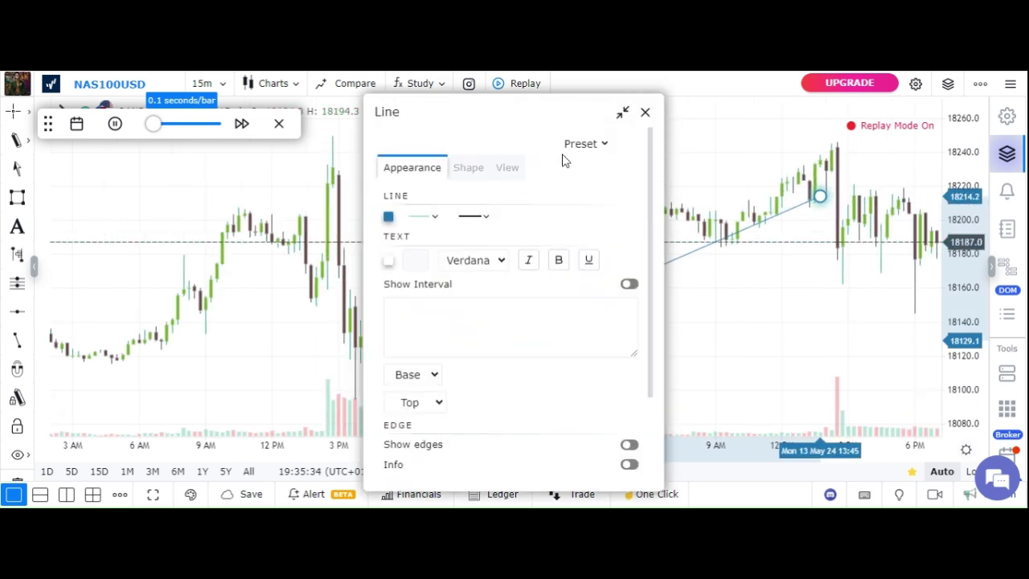
click(644, 113)
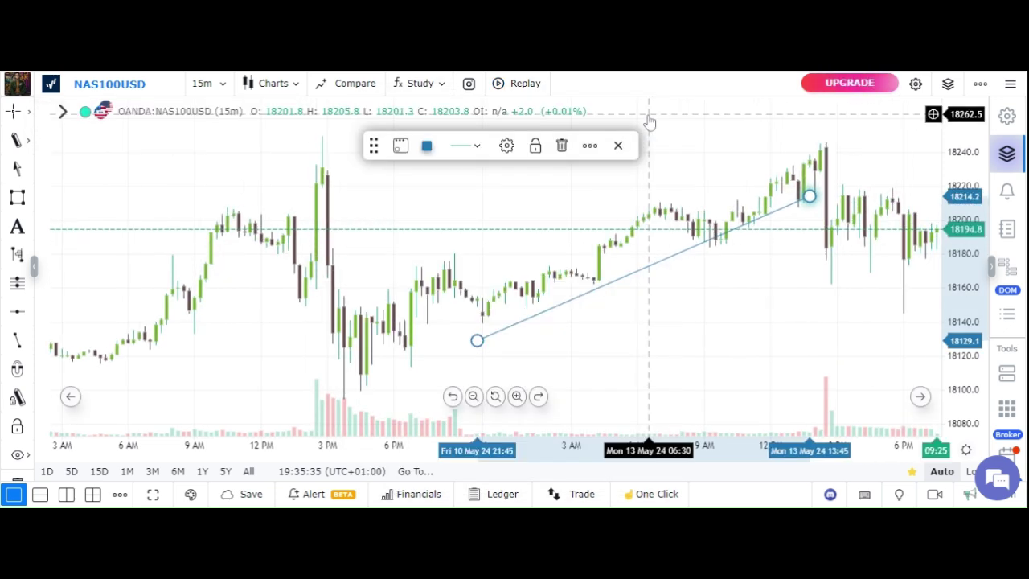
click(560, 145)
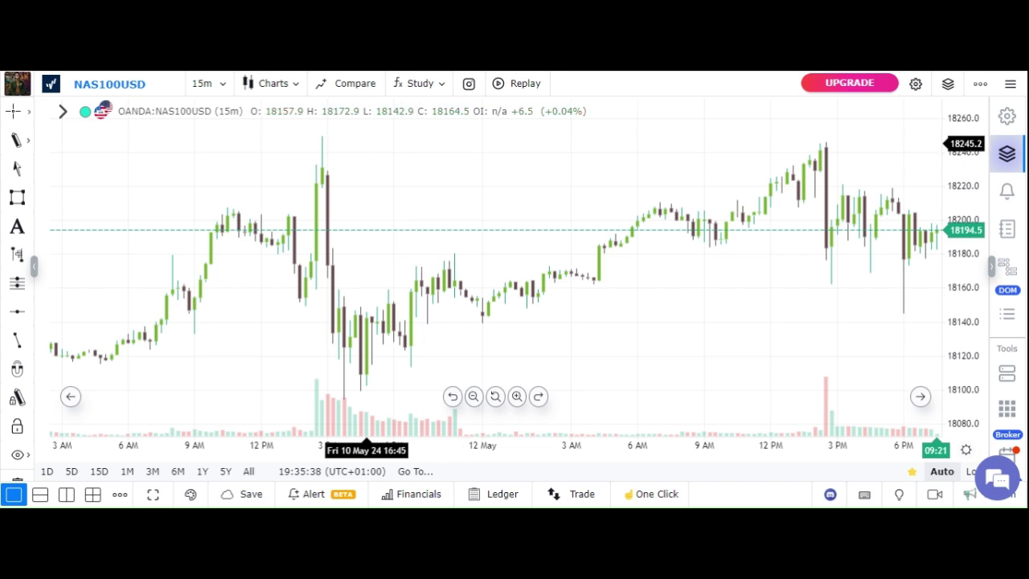
- Try out a Fibonacci retracement from about 18219.5 down to 18132.2, look at its level settings and delete it
click(17, 282)
click(454, 187)
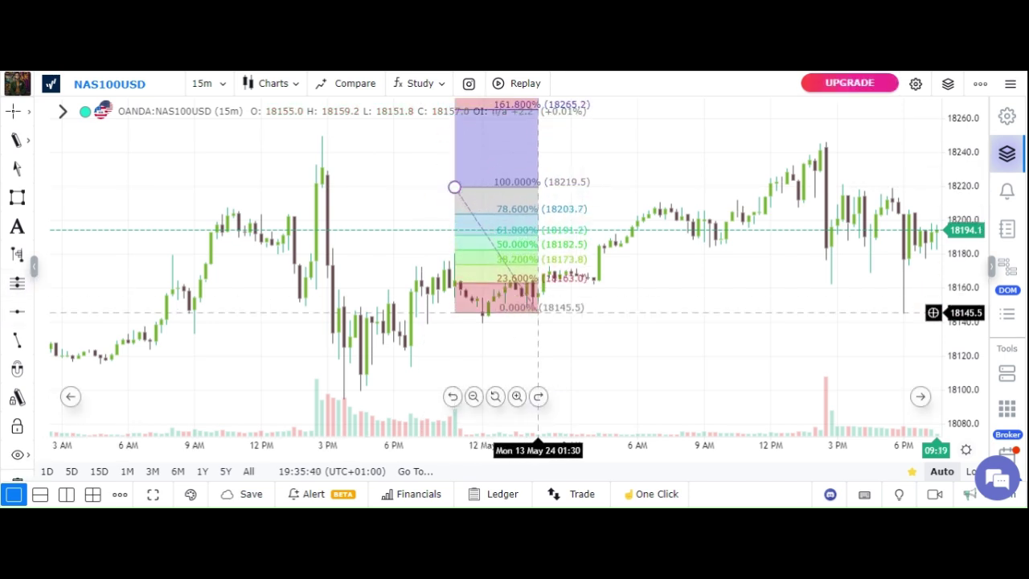
click(549, 334)
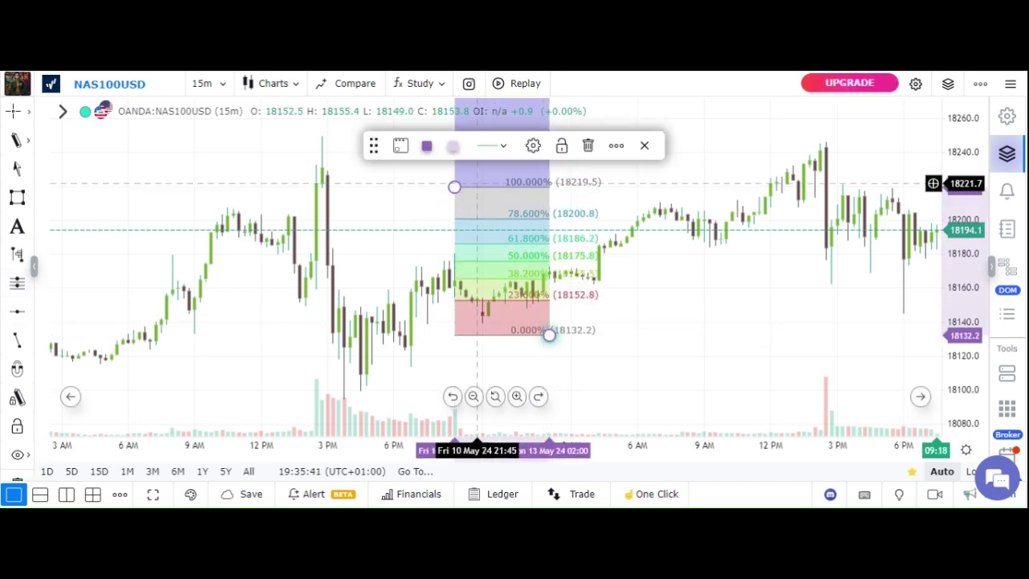
click(533, 146)
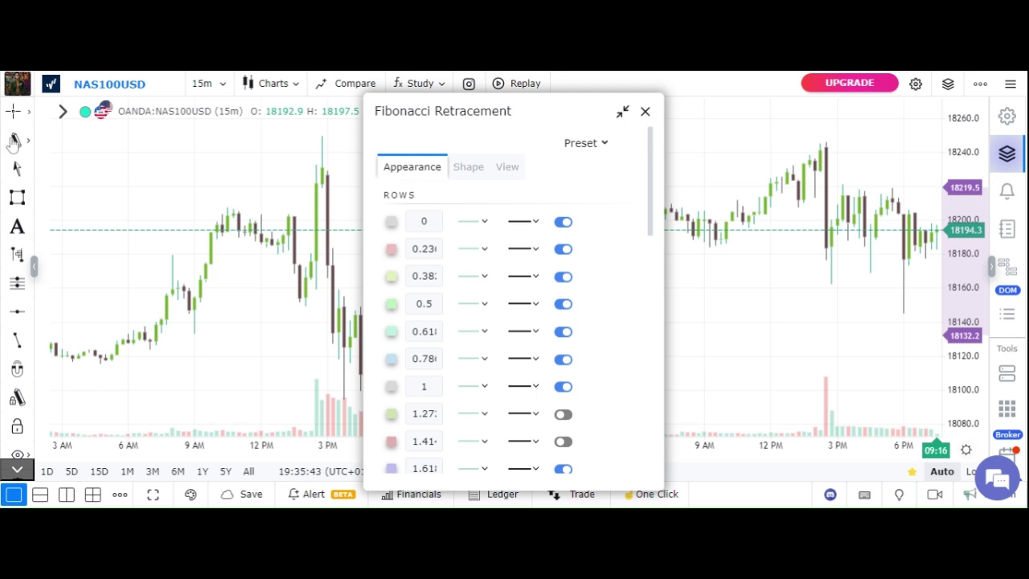
click(645, 112)
click(587, 145)
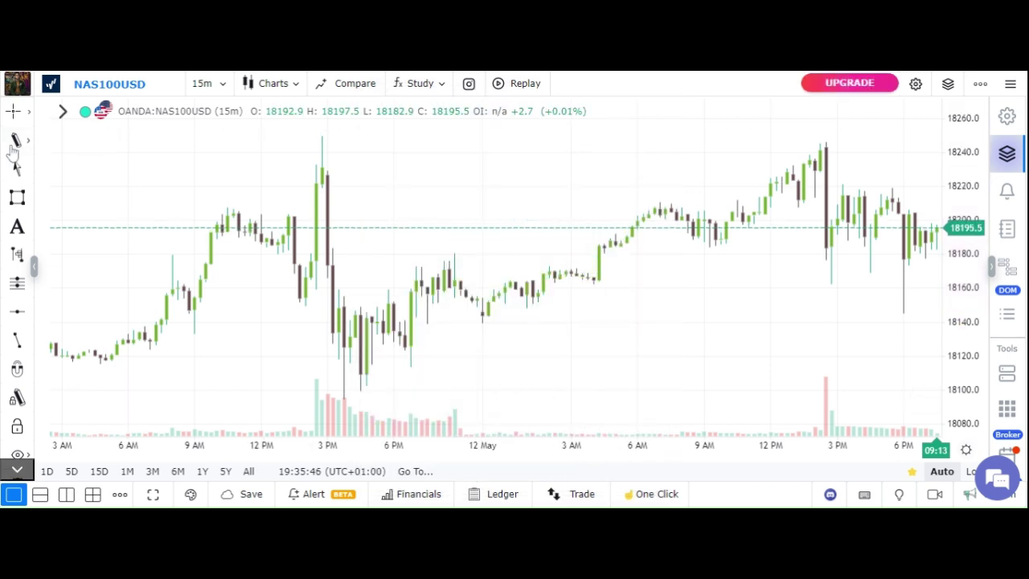
- Look through the cursor types available for the chart, keeping the crosshair
click(32, 113)
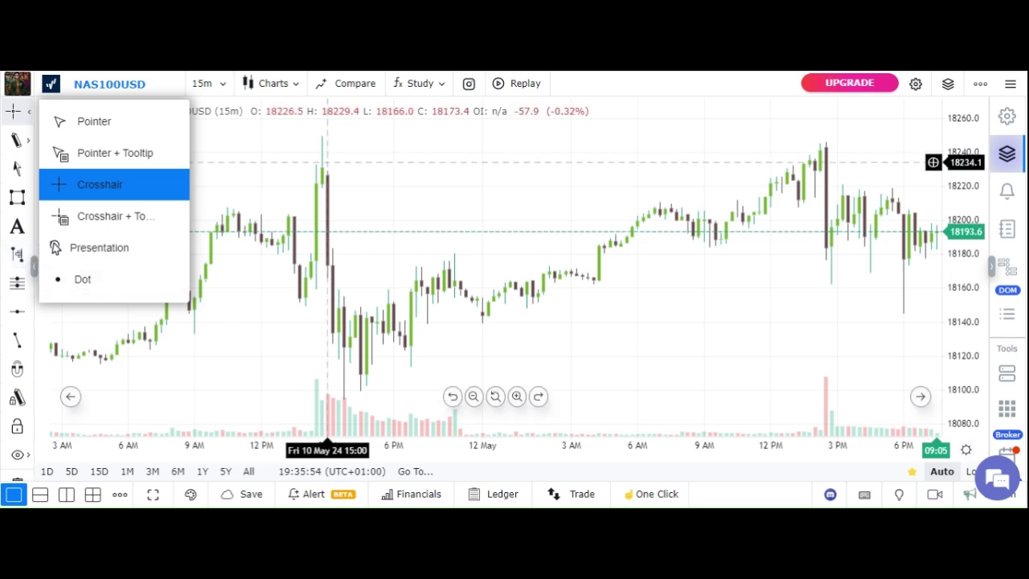
click(238, 139)
scroll(936, 270, down, 3)
drag(644, 289, 709, 329)
scroll(711, 325, up, 2)
scroll(711, 326, down, 2)
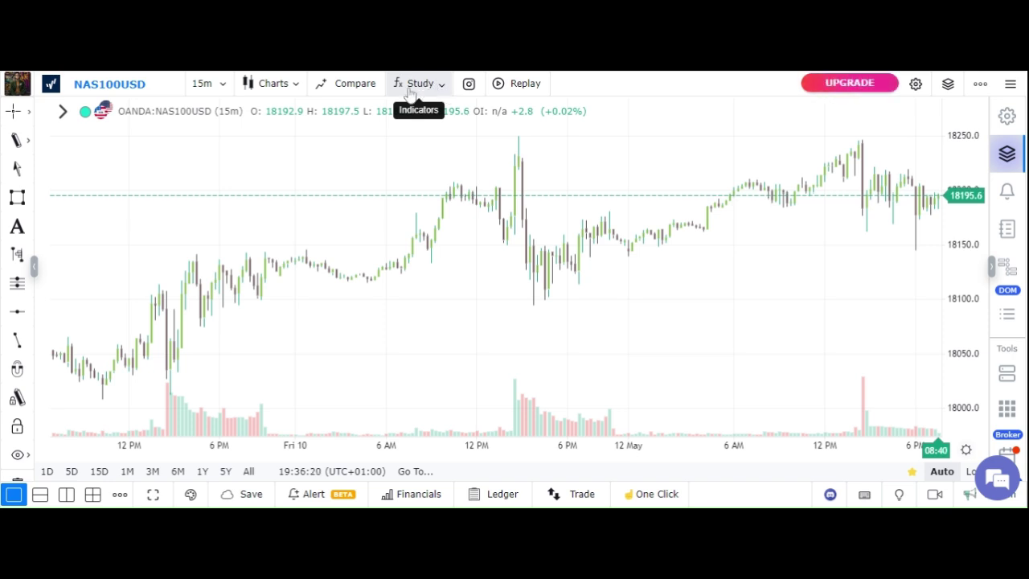
- Look through the available chart types and time intervals, keeping the 15-minute candlestick chart
click(295, 88)
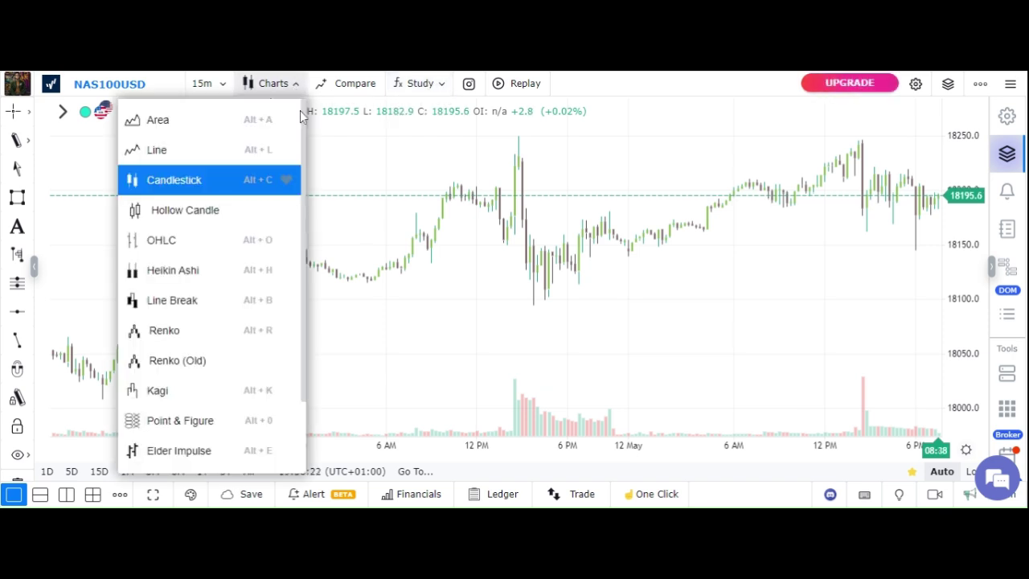
scroll(209, 344, down, 2)
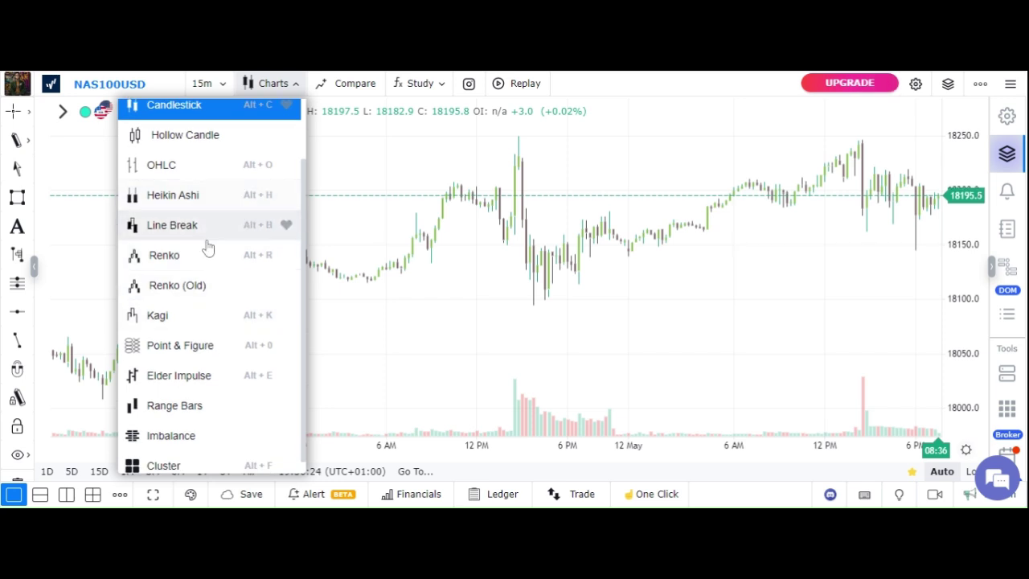
scroll(225, 356, down, 1)
scroll(226, 356, up, 3)
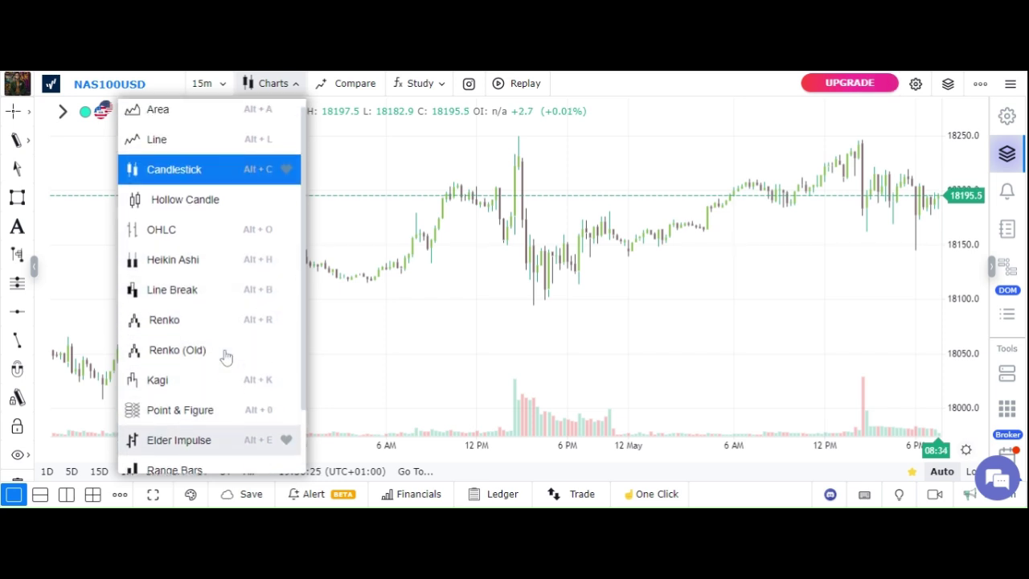
click(374, 143)
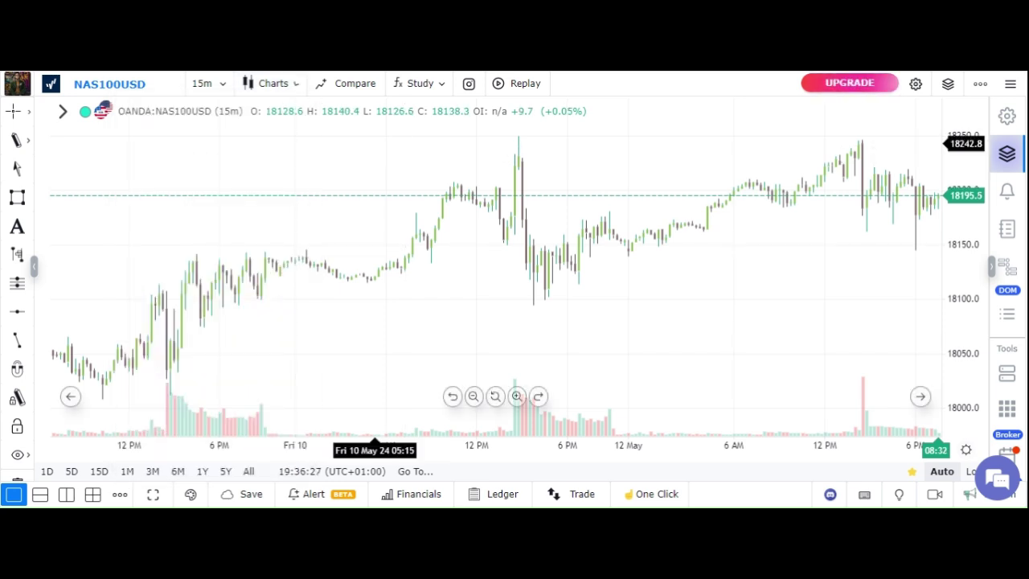
click(205, 82)
click(420, 152)
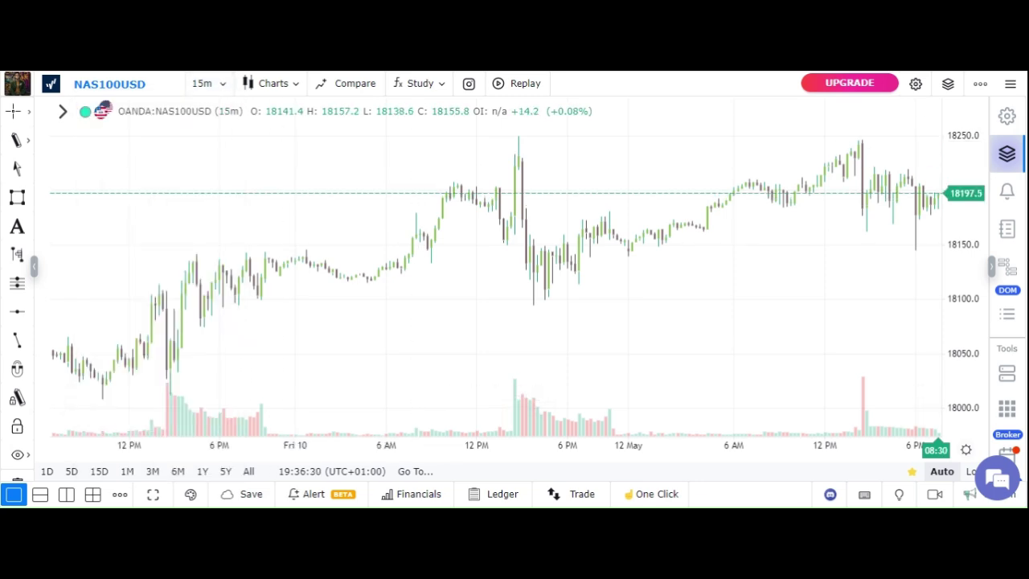
- Look at the symbol search for NAS100USD and the chart appearance settings, leaving both unchanged
click(109, 84)
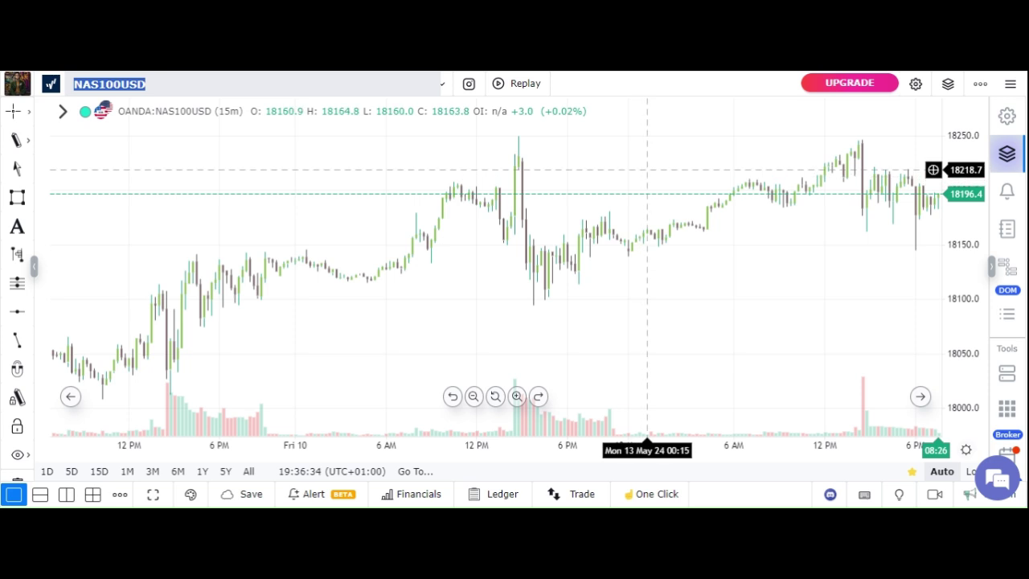
click(915, 84)
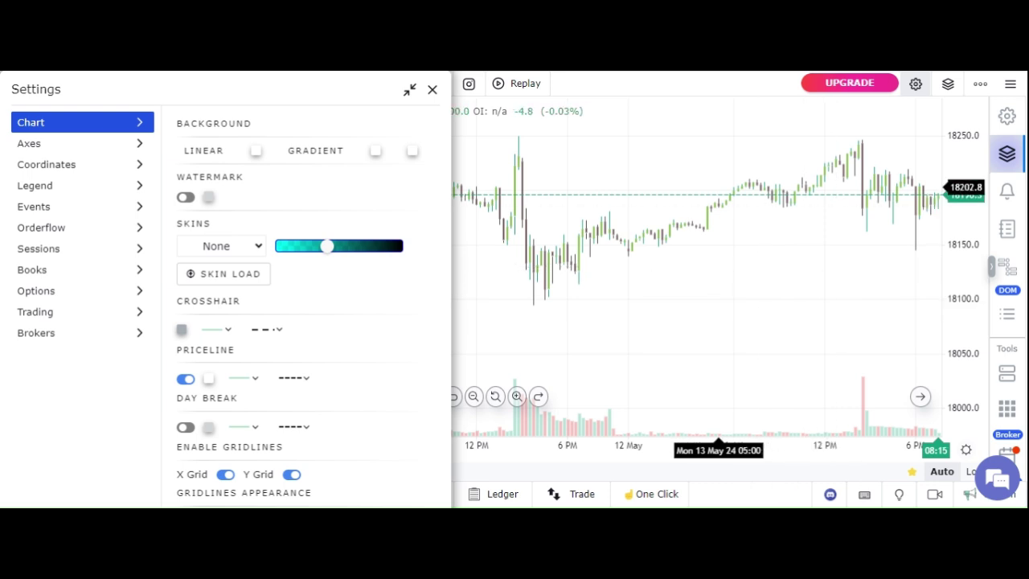
click(433, 91)
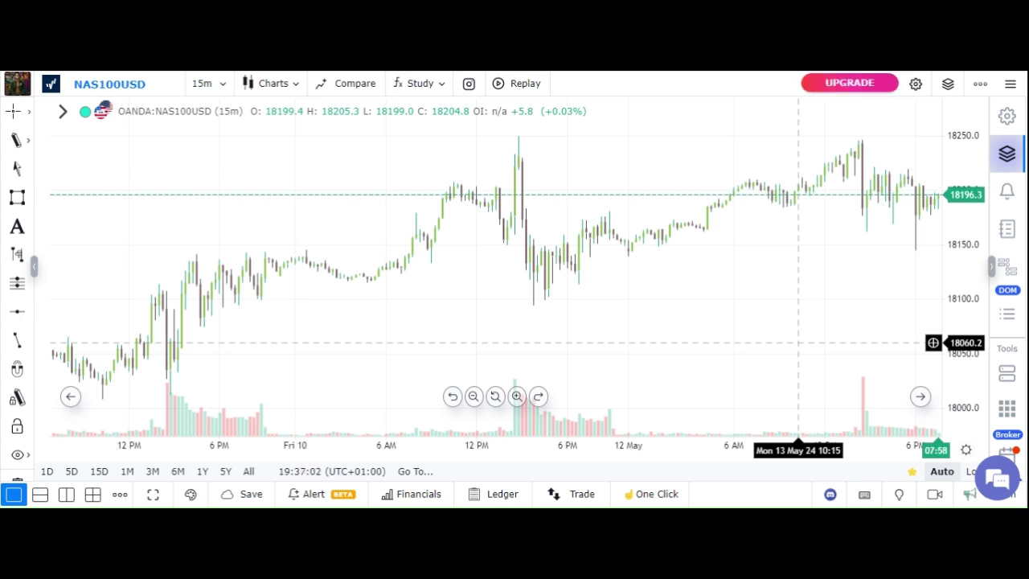
scroll(758, 317, up, 3)
scroll(649, 294, left, 5)
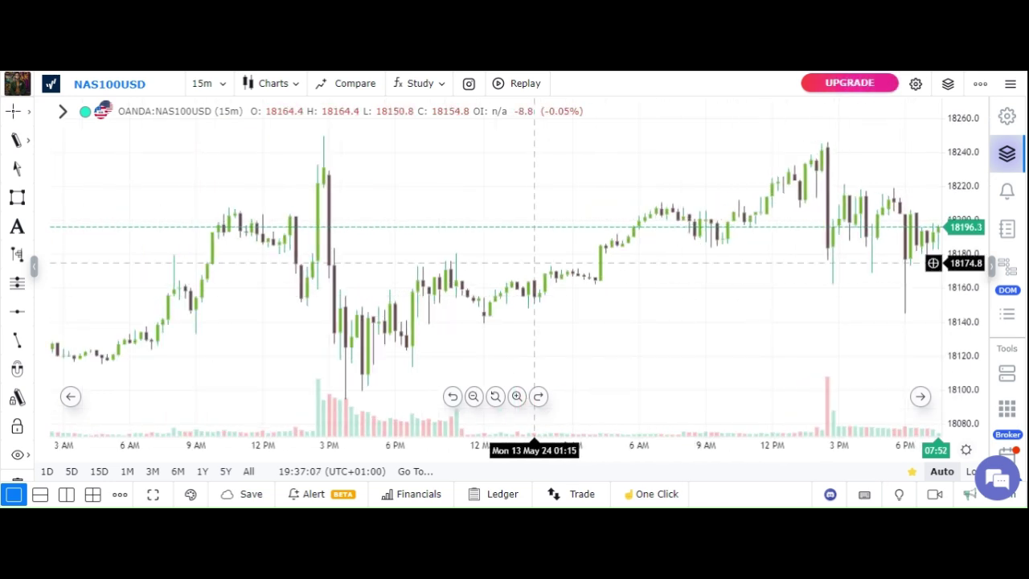
scroll(510, 262, left, 2)
scroll(510, 262, down, 2)
drag(666, 294, 544, 315)
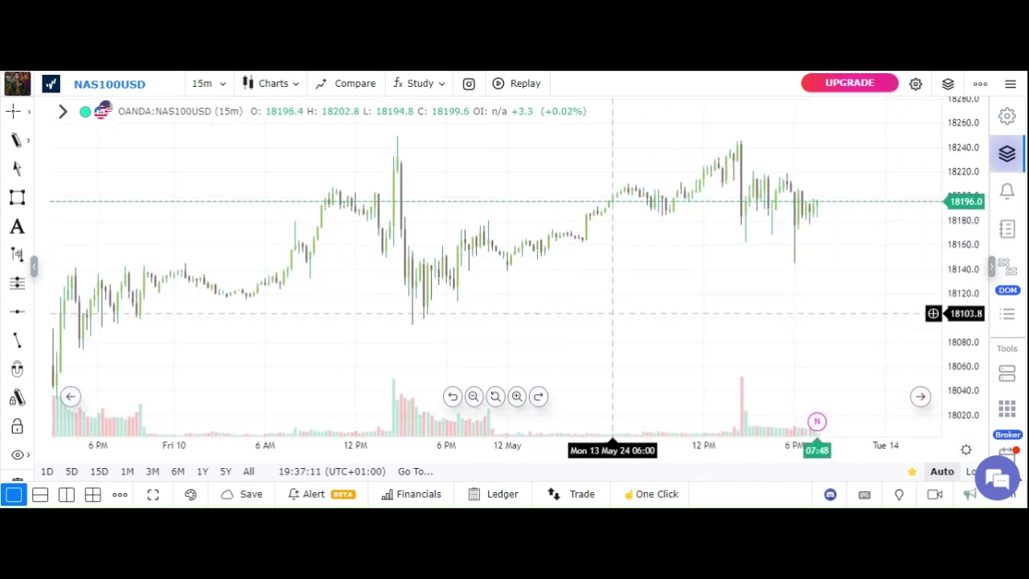
scroll(640, 302, up, 2)
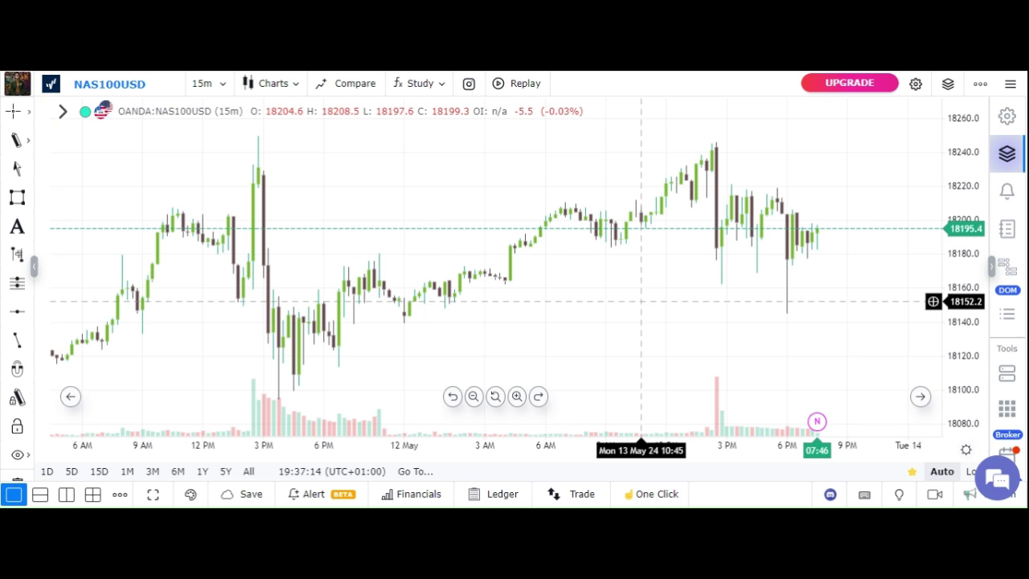